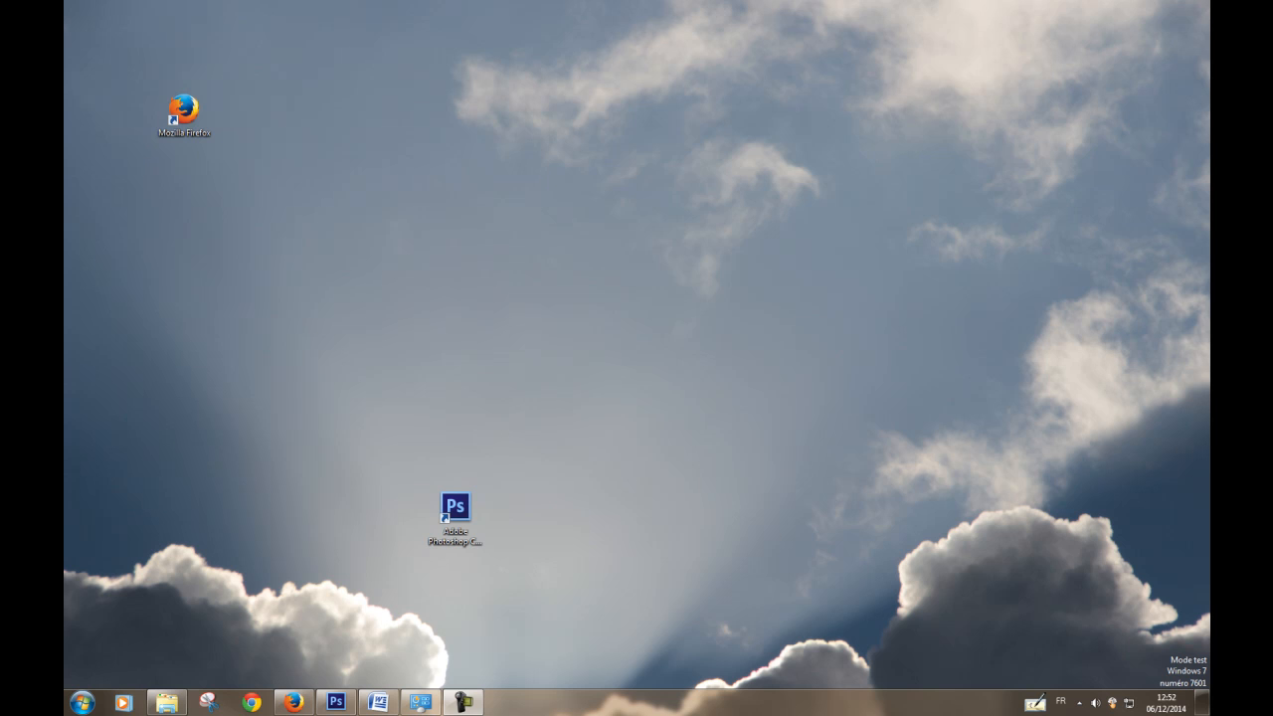
Step: Switch to Photoshop and open the image Grenouille repos.jpg from the Mes tuto pour mon blog folder
{"action": "left_click", "coordinate": [336, 702]}
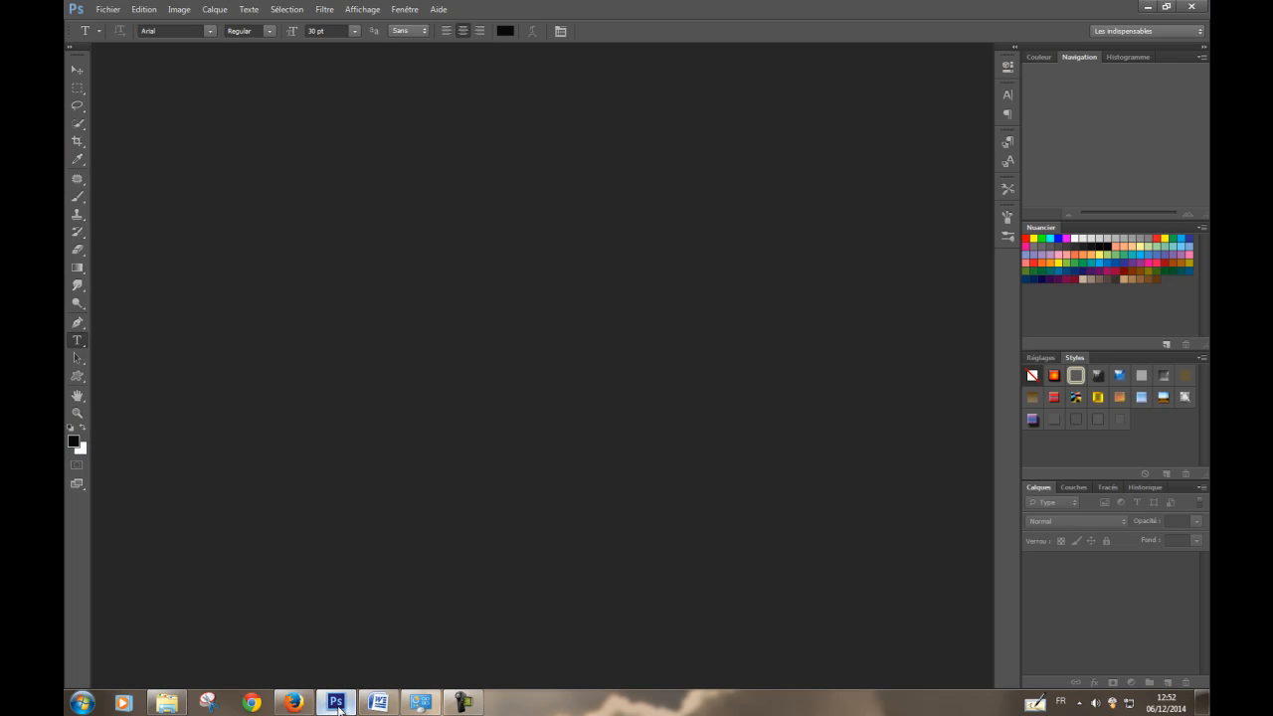
{"action": "left_click", "coordinate": [109, 11]}
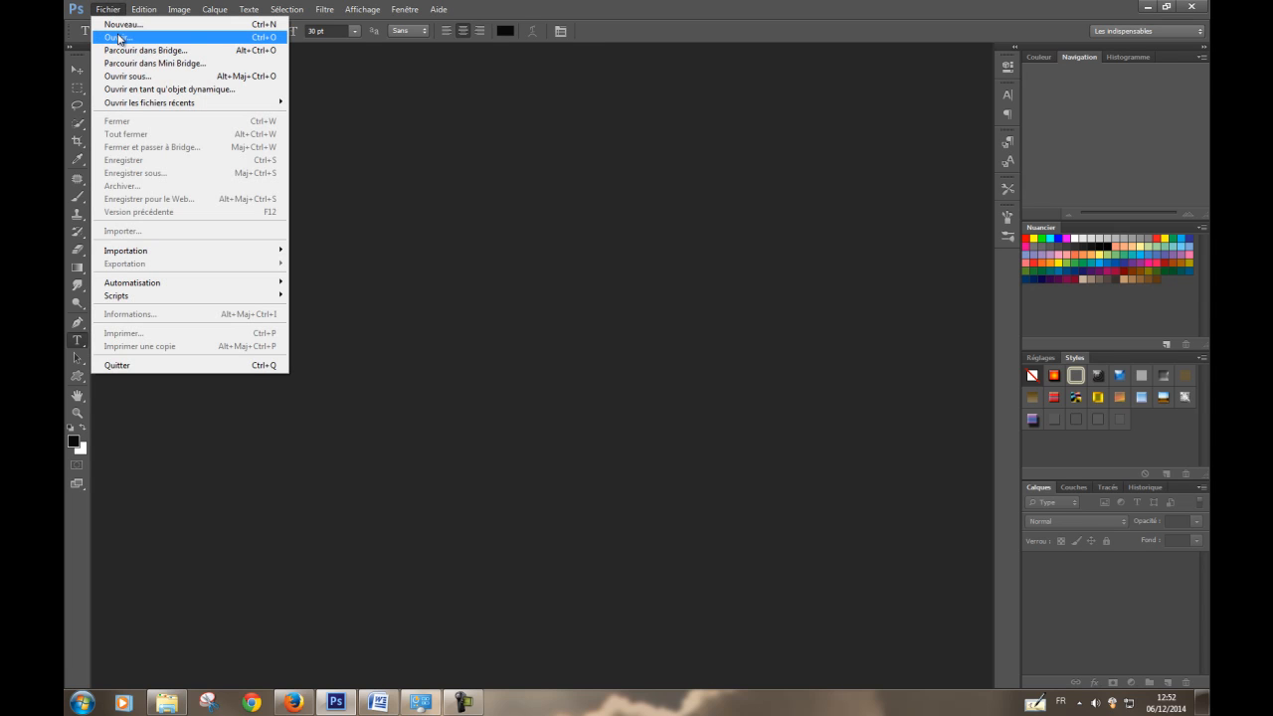
{"action": "left_click", "coordinate": [117, 38]}
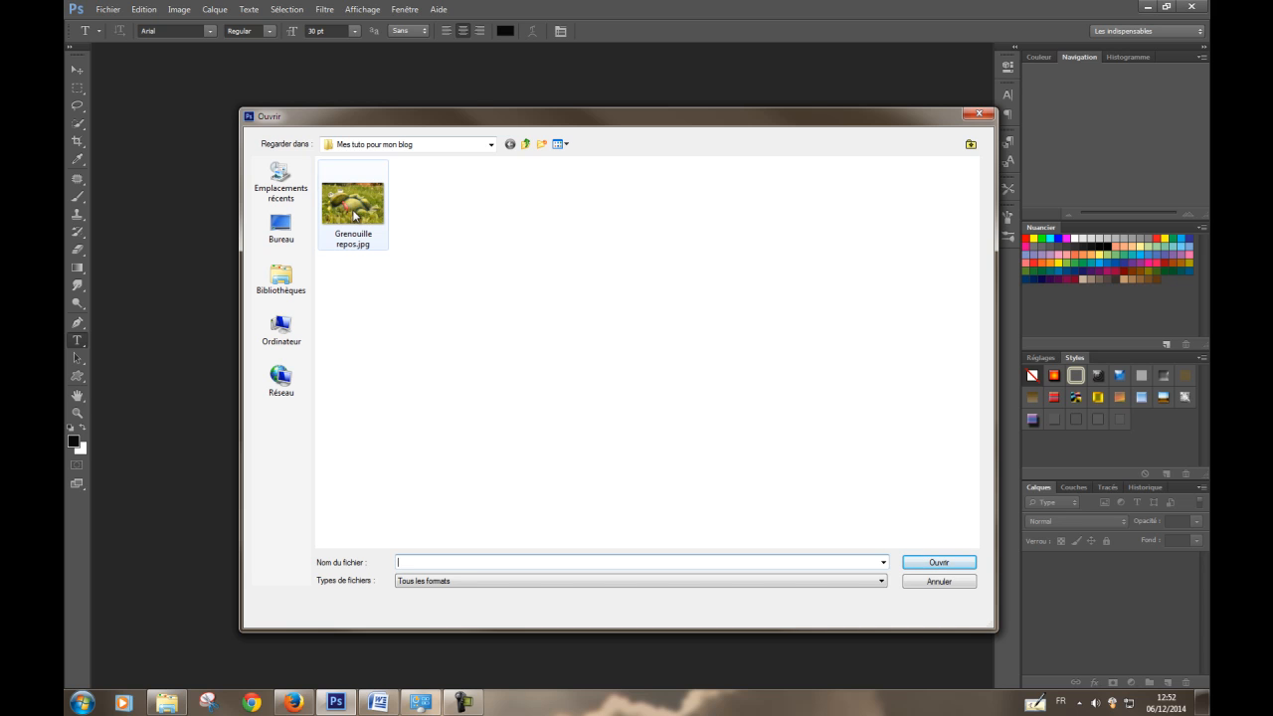
{"action": "left_click", "coordinate": [355, 215]}
{"action": "double_click", "coordinate": [355, 214]}
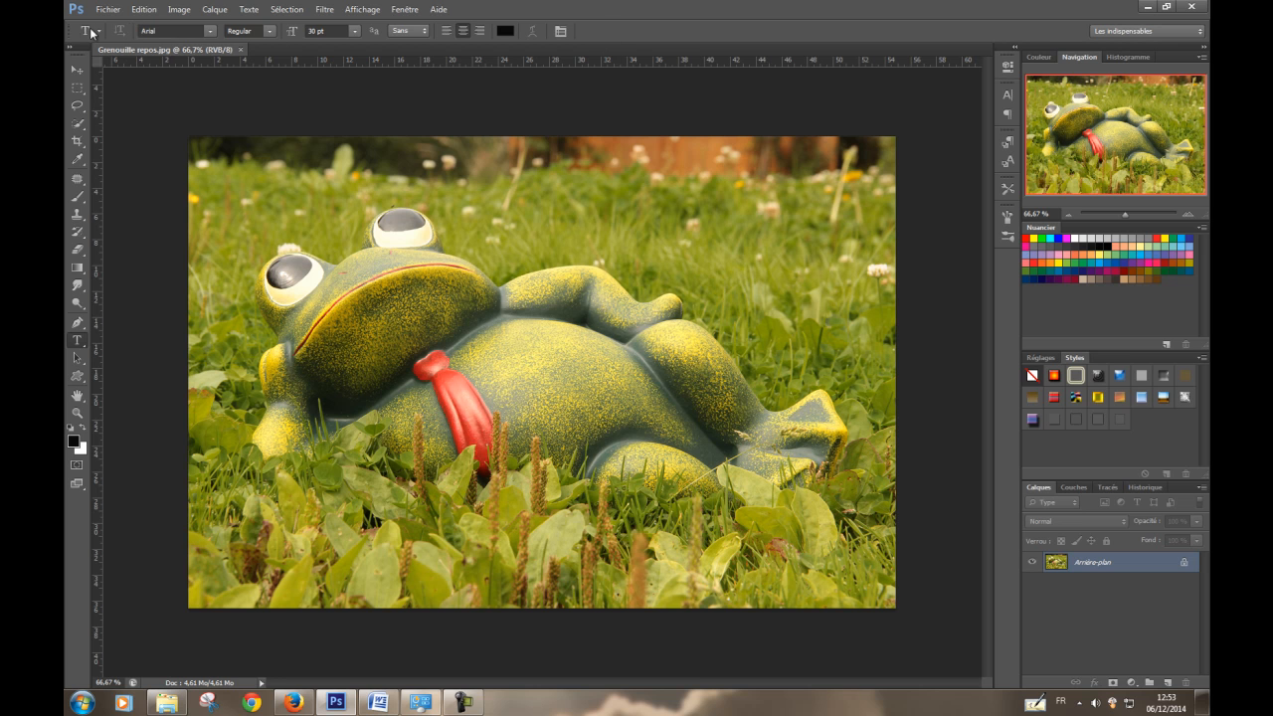
Step: Set the text font to Futura XBlk BT and the font size to 100 pt
{"action": "left_click", "coordinate": [212, 36]}
{"action": "left_click", "coordinate": [183, 30]}
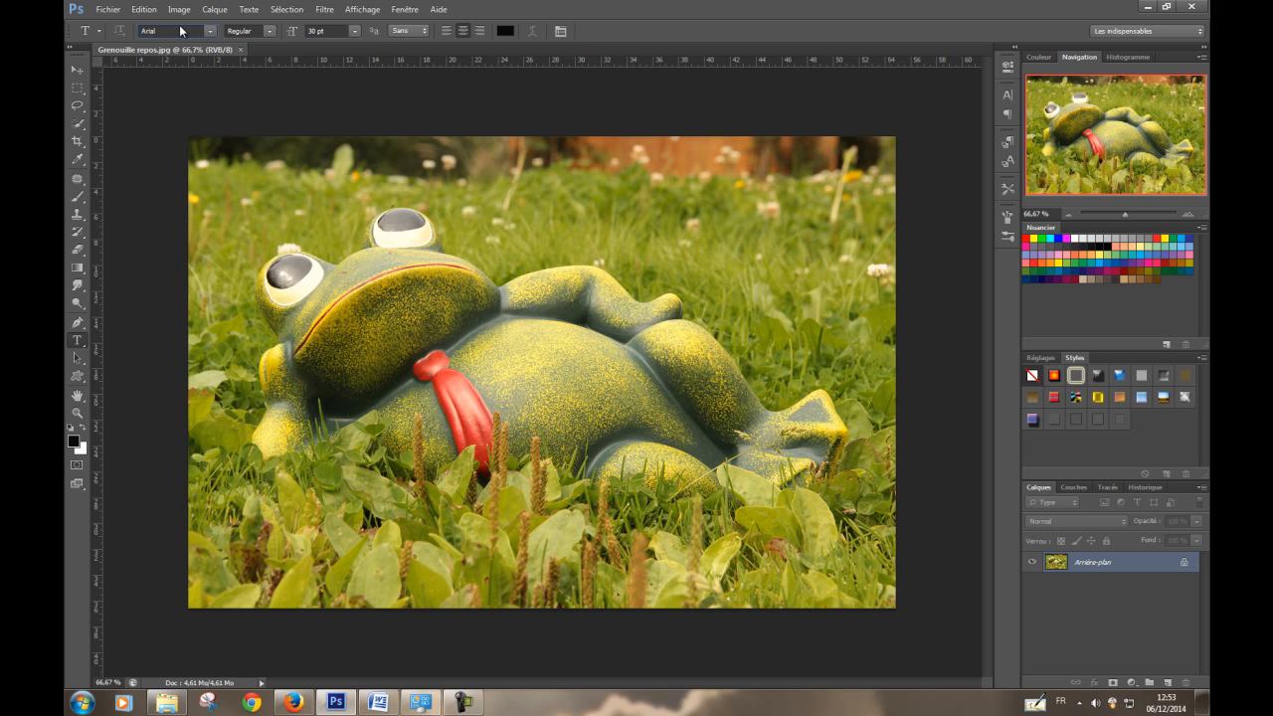
{"action": "left_click", "coordinate": [154, 28]}
{"action": "type", "text": "Futura XBlk BT"}
{"action": "left_click", "coordinate": [310, 33]}
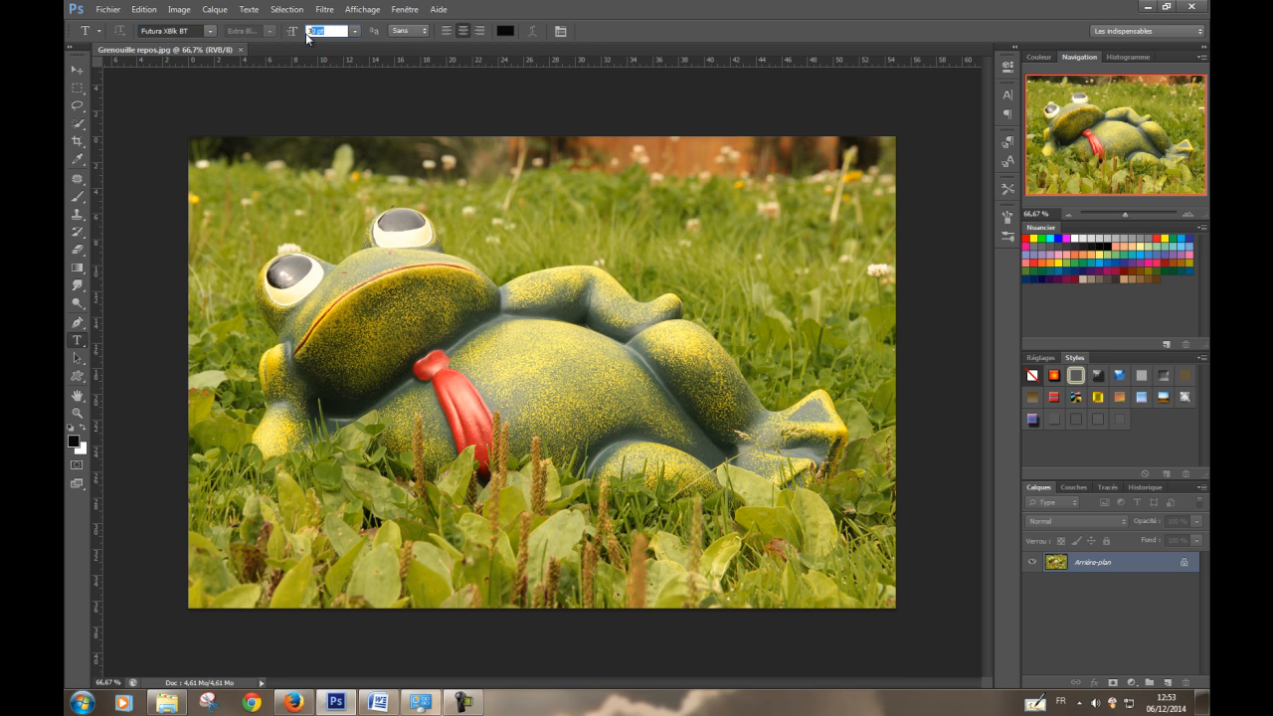
{"action": "type", "text": "31"}
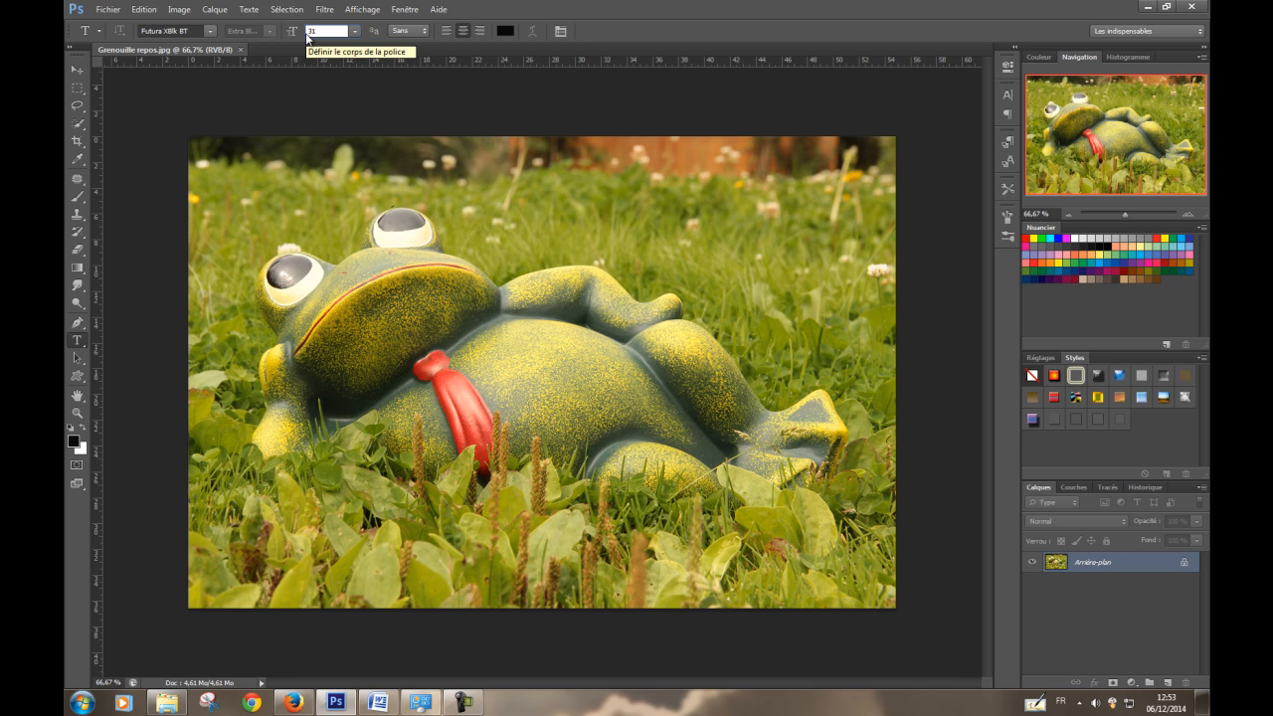
{"action": "key", "text": "BackSpace"}
{"action": "key", "text": "BackSpace"}
{"action": "type", "text": "100"}
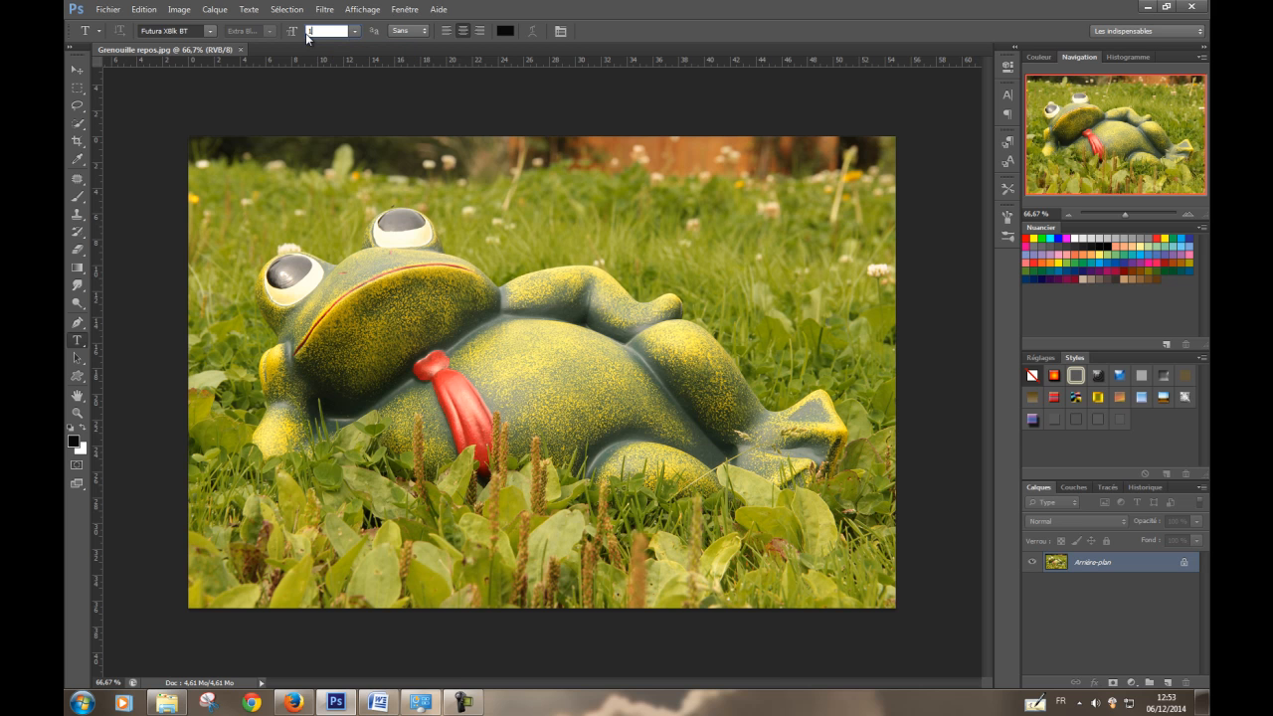
Step: Set the text colour to near-white f9f5f5
{"action": "left_click", "coordinate": [508, 33]}
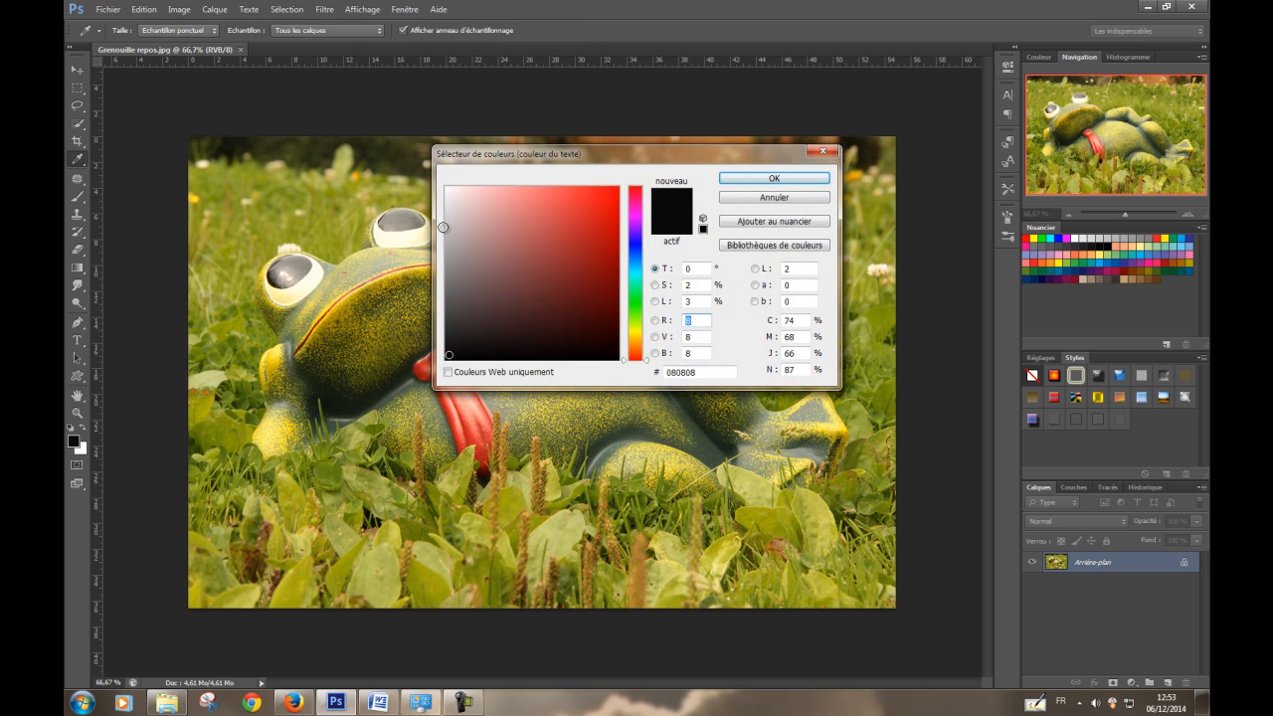
{"action": "left_click", "coordinate": [449, 191]}
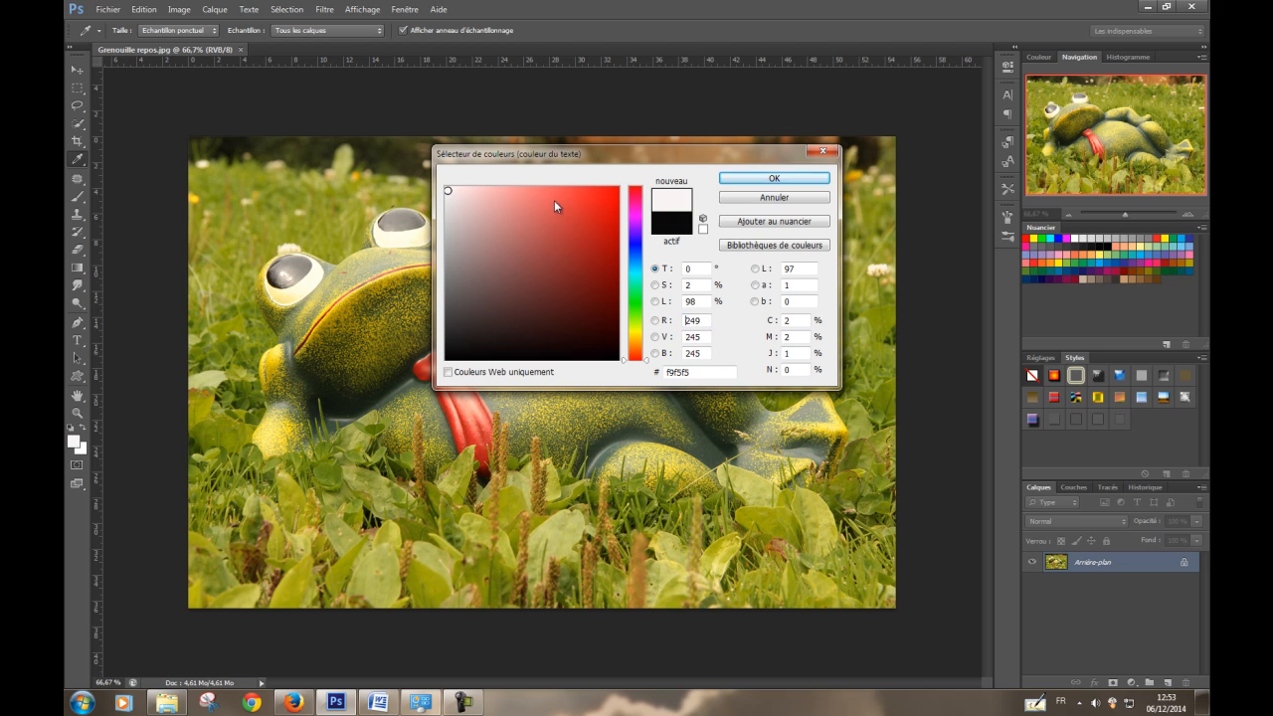
{"action": "left_click", "coordinate": [793, 181]}
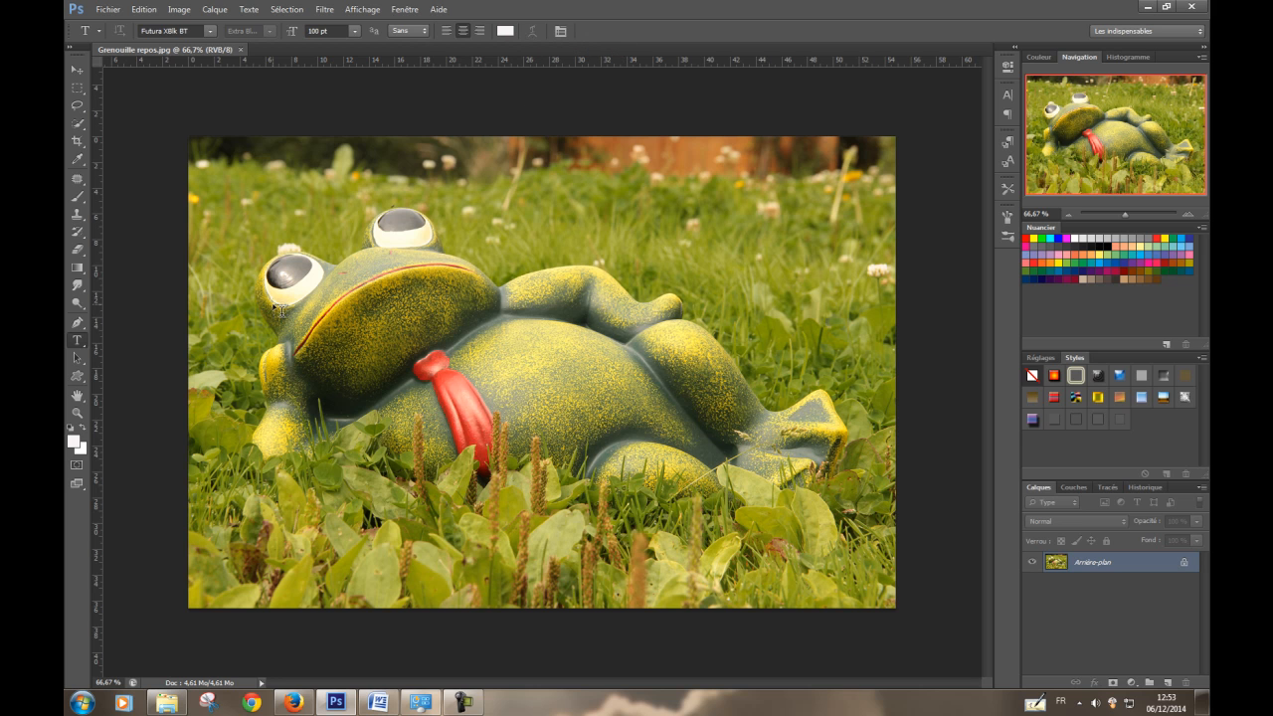
Step: Add the text "Pourquoi faire simple quand on peut faire compliqué ?" over the frog, broken into three lines around "quand"
{"action": "left_click", "coordinate": [471, 298]}
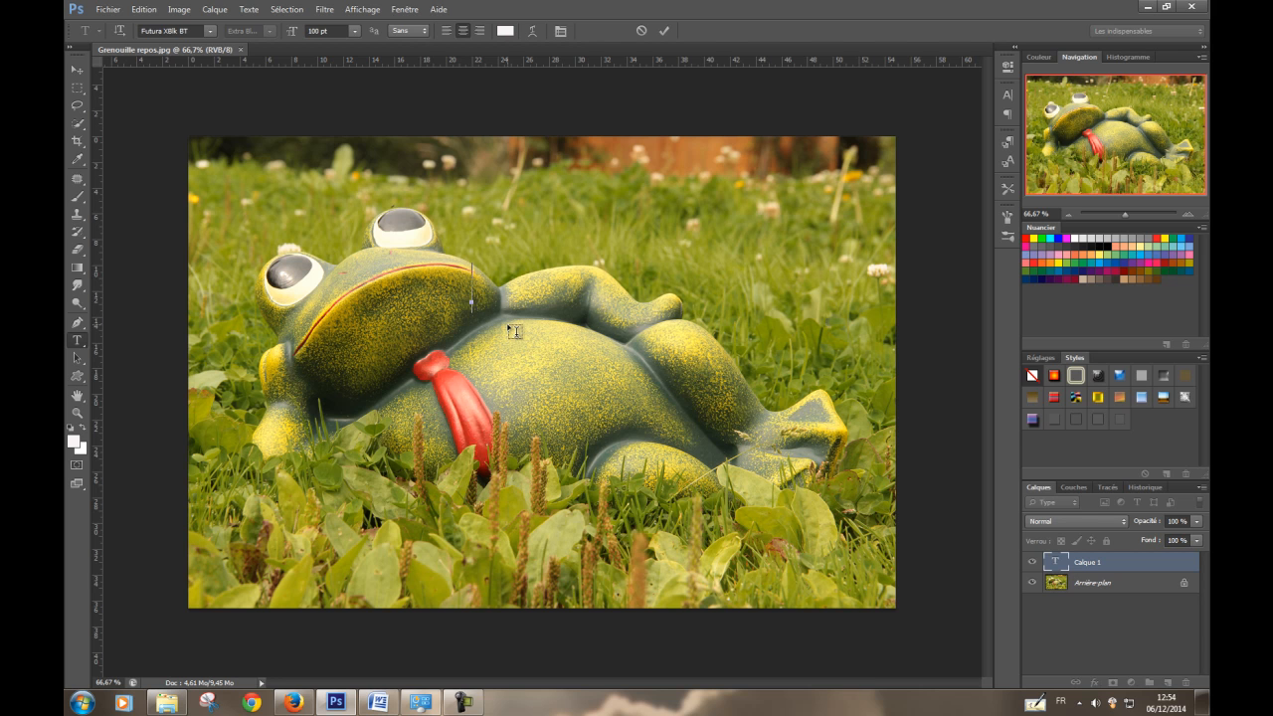
{"action": "type", "text": "Pourquo"}
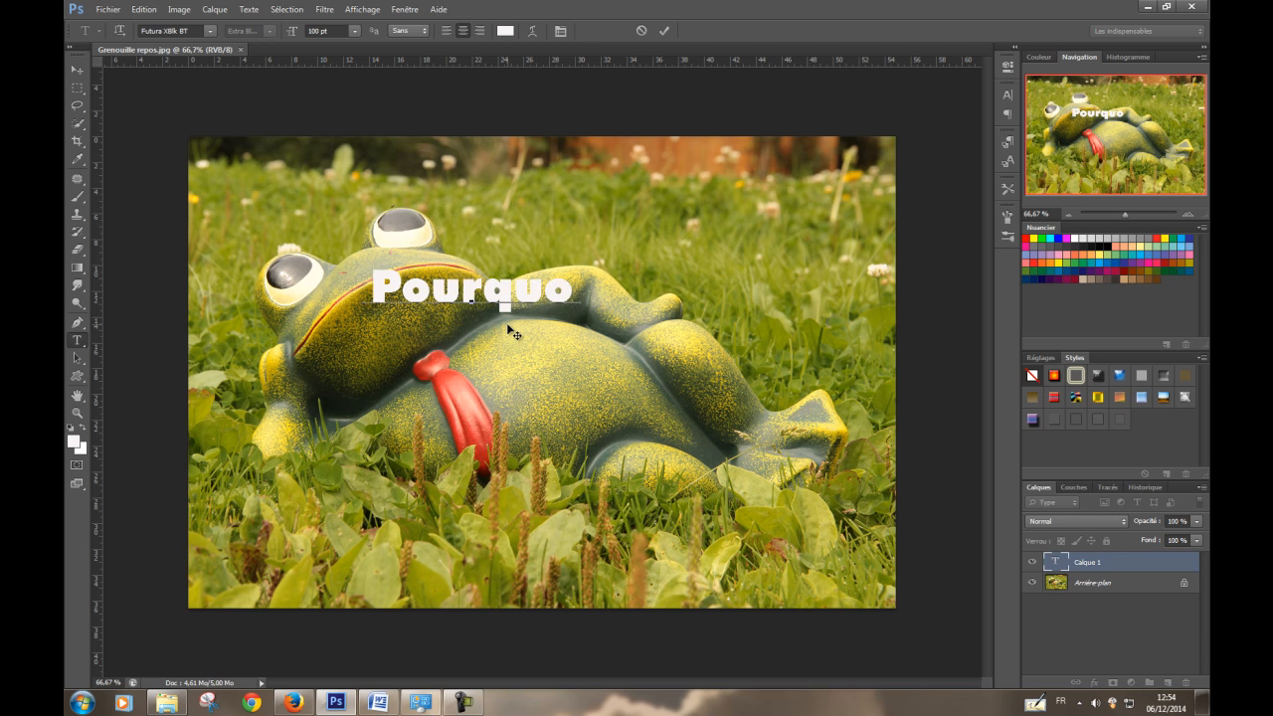
{"action": "type", "text": "i faire simple"}
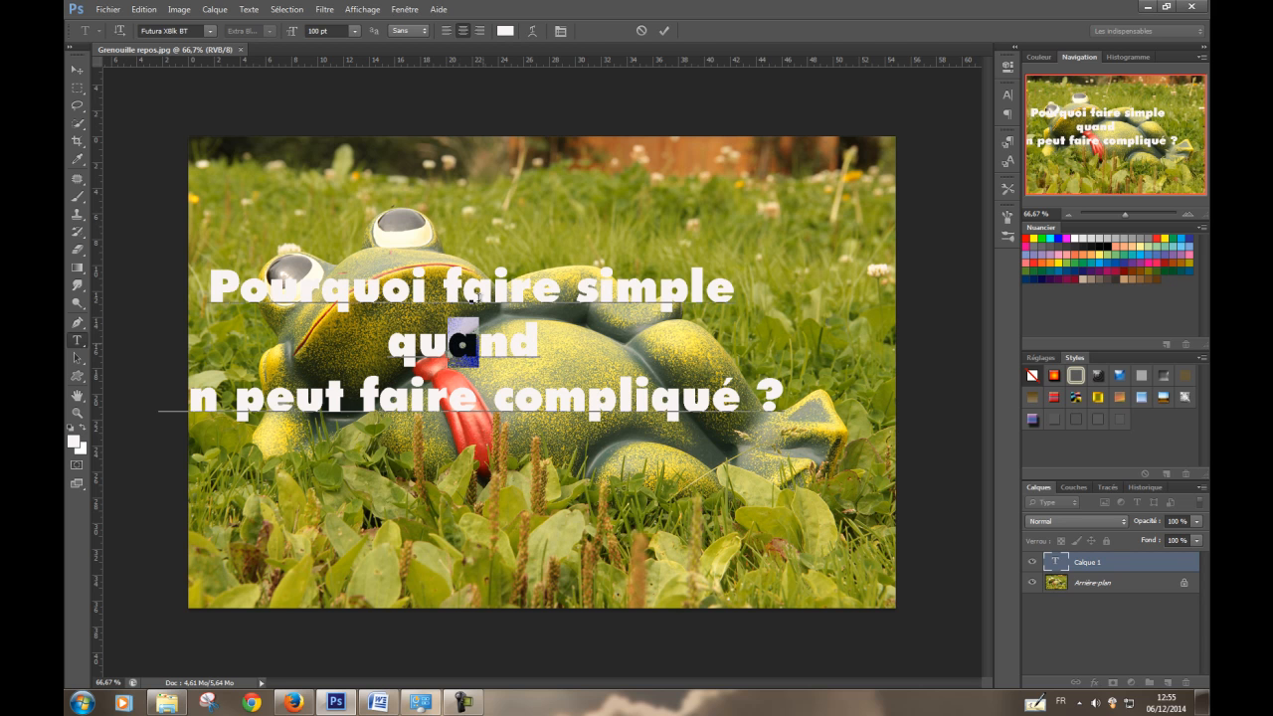
Step: Move the quote fully inside the photo and centre it horizontally against the Arrière-plan layer
{"action": "left_click", "coordinate": [76, 70]}
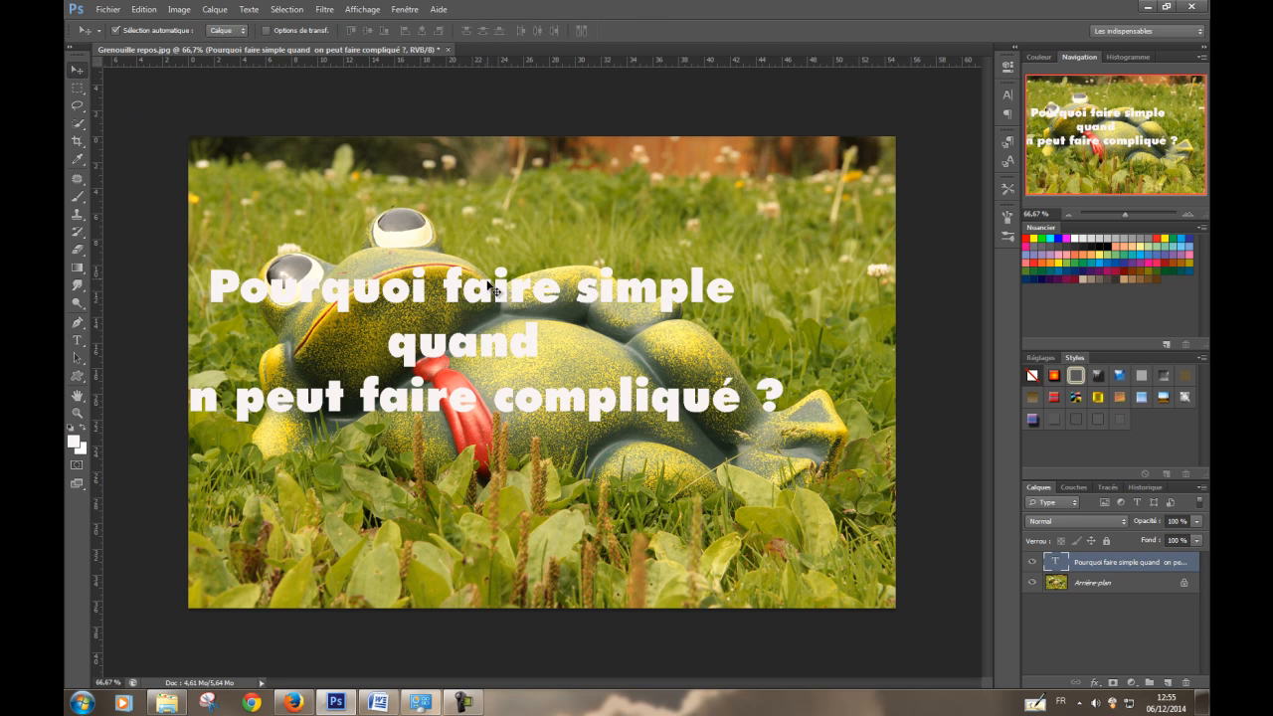
{"action": "left_click_drag", "start_coordinate": [492, 294], "coordinate": [553, 292]}
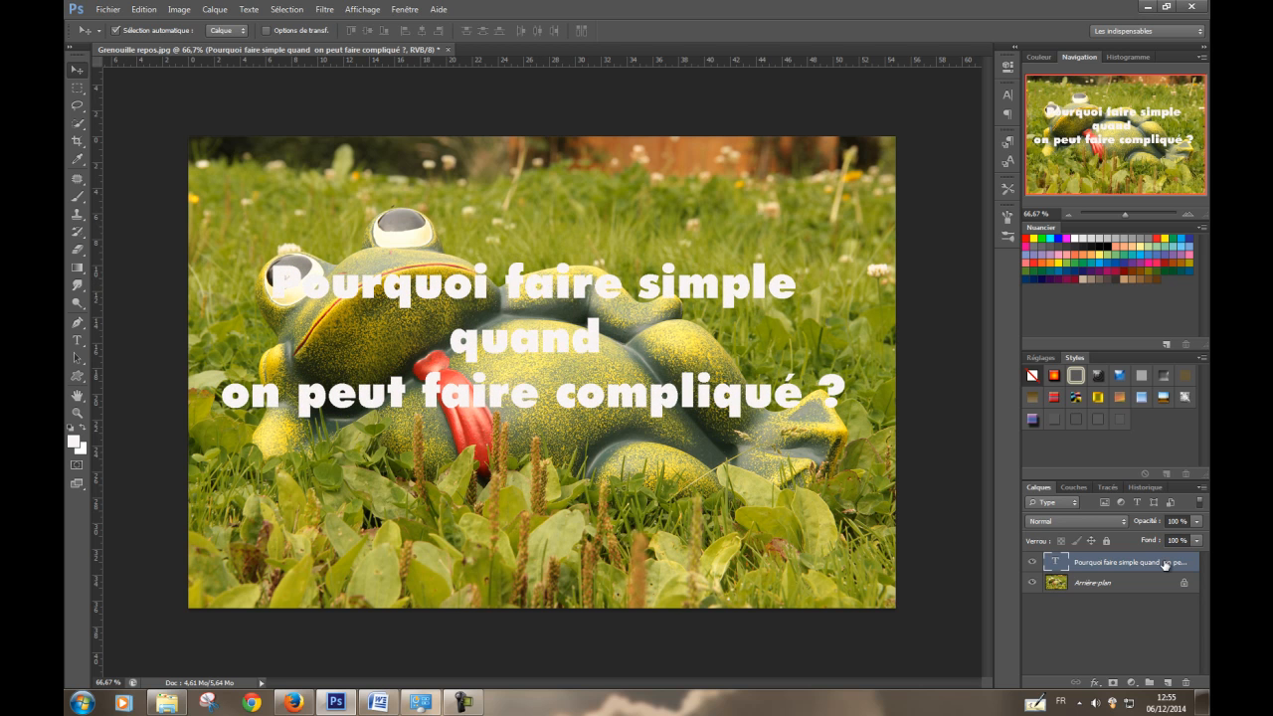
{"action": "left_click", "coordinate": [1138, 590], "text": "shift"}
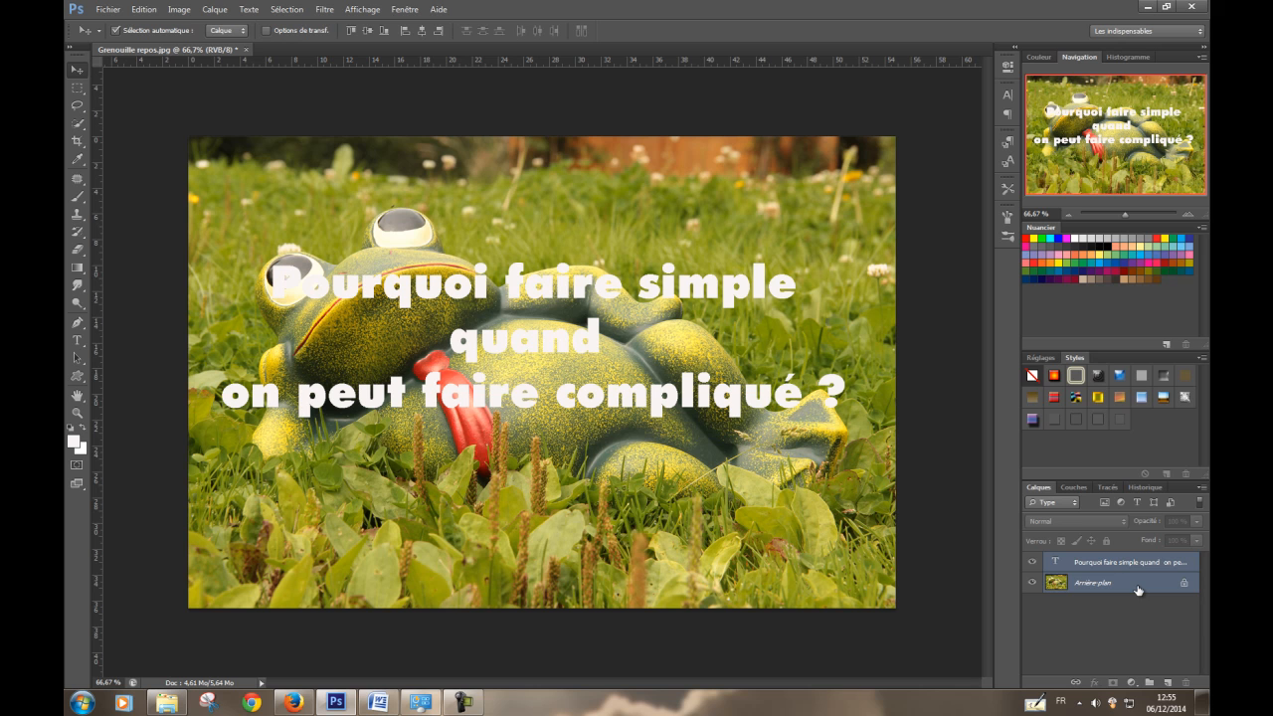
{"action": "left_click", "coordinate": [423, 32]}
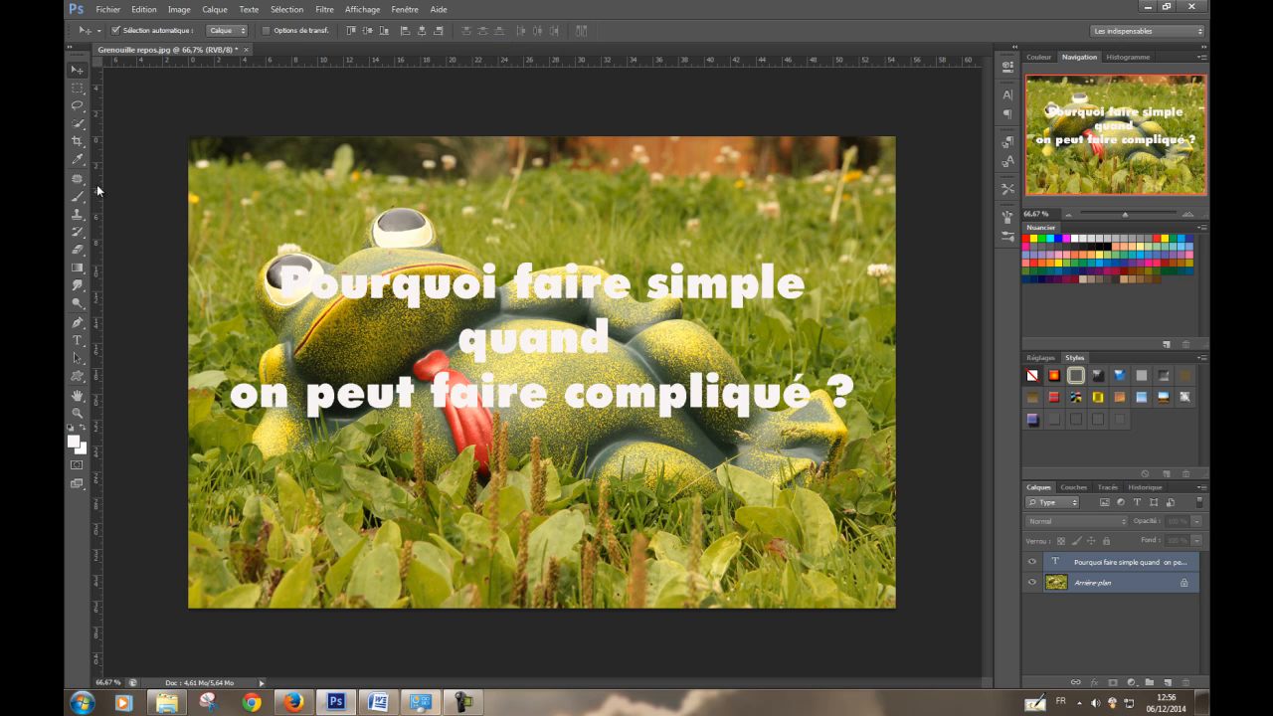
Step: Add a separate text layer with the author's first name and initial below the quote, correcting the misspelling
{"action": "left_click", "coordinate": [79, 341]}
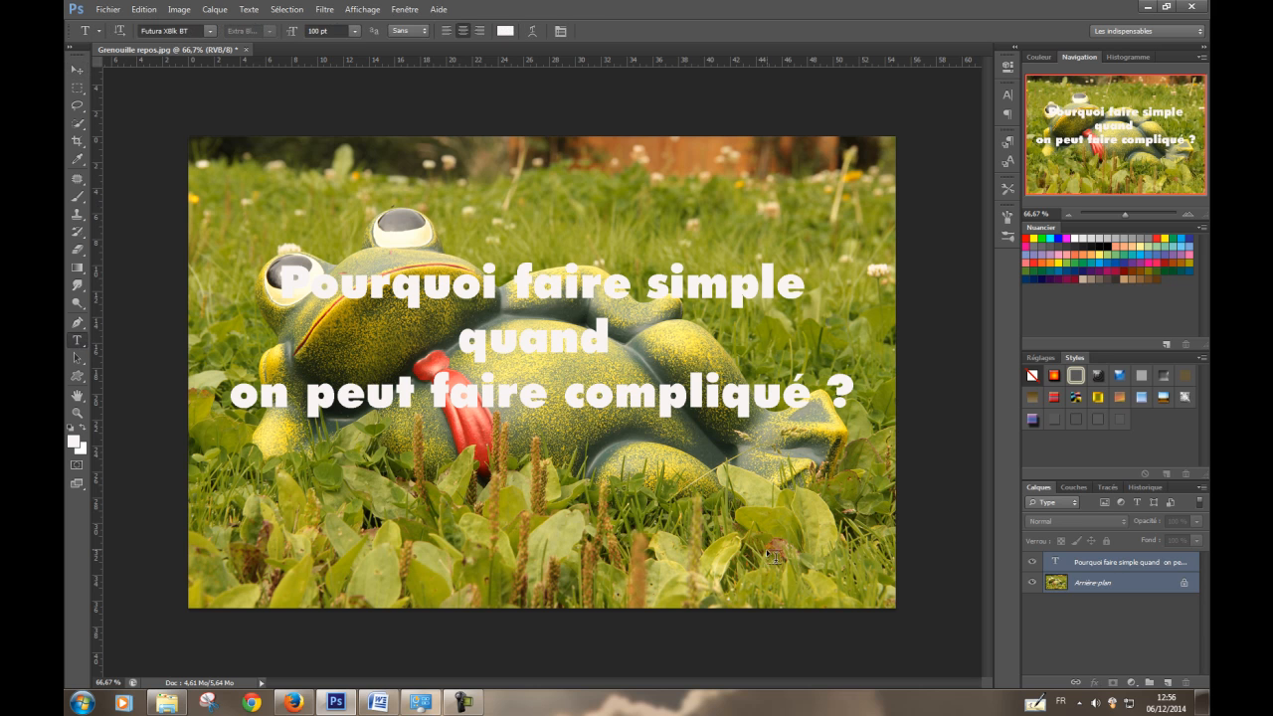
{"action": "left_click", "coordinate": [701, 480]}
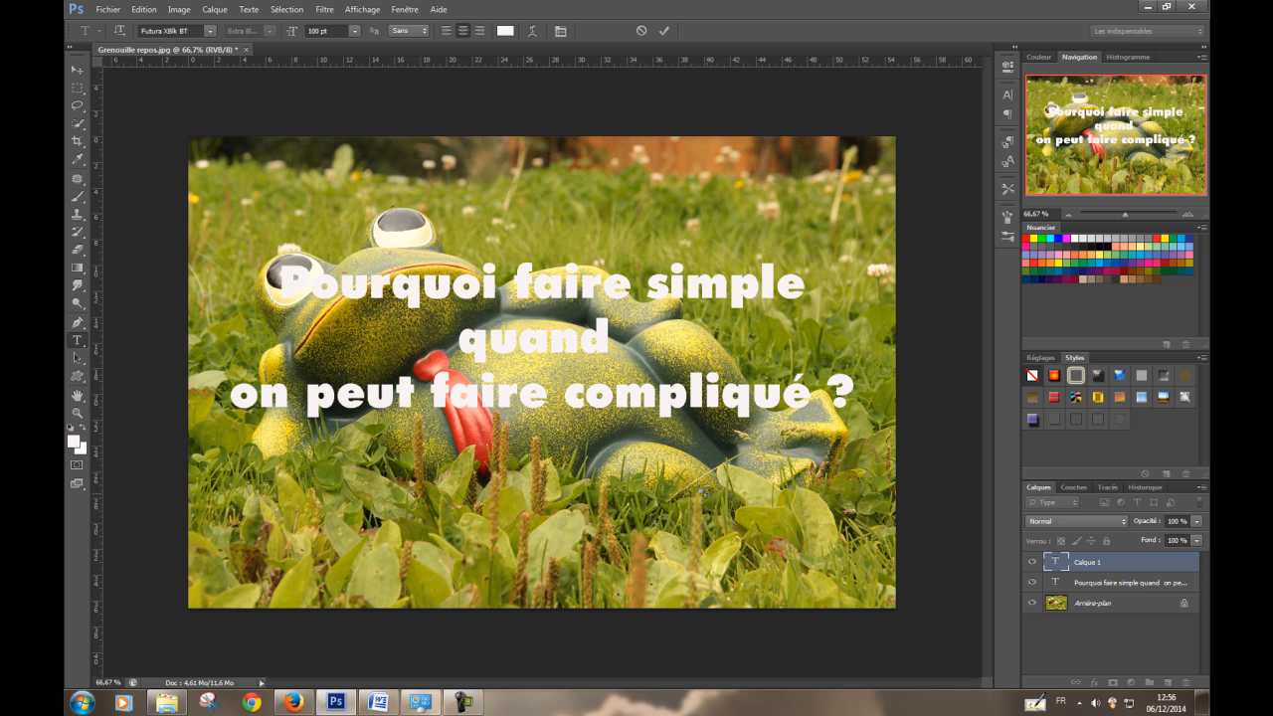
{"action": "type", "text": "Nic"}
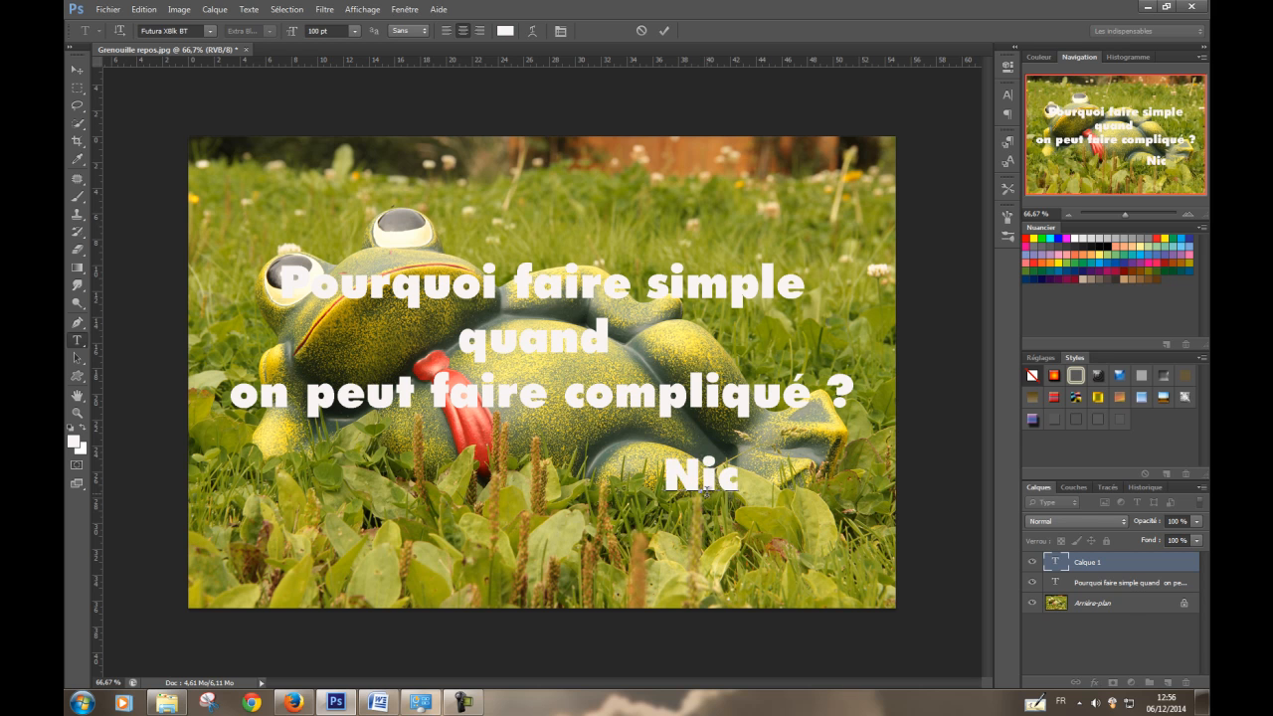
{"action": "type", "text": "loe"}
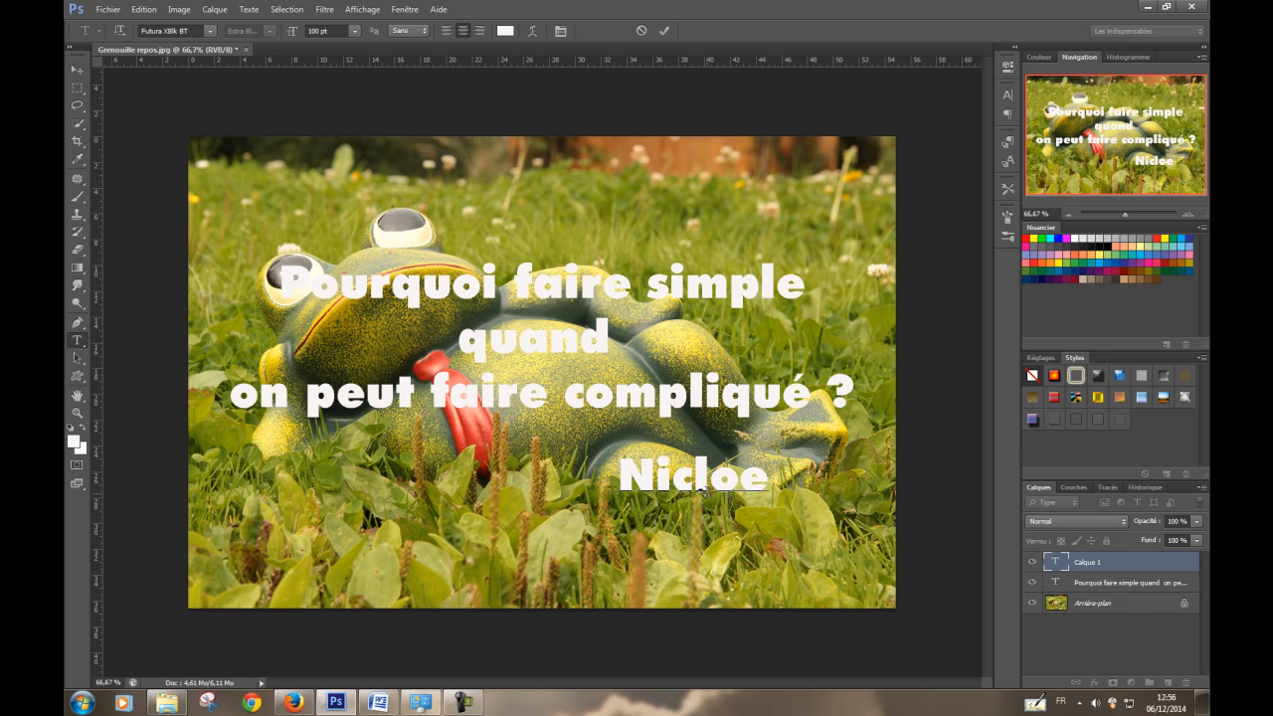
{"action": "type", "text": " D."}
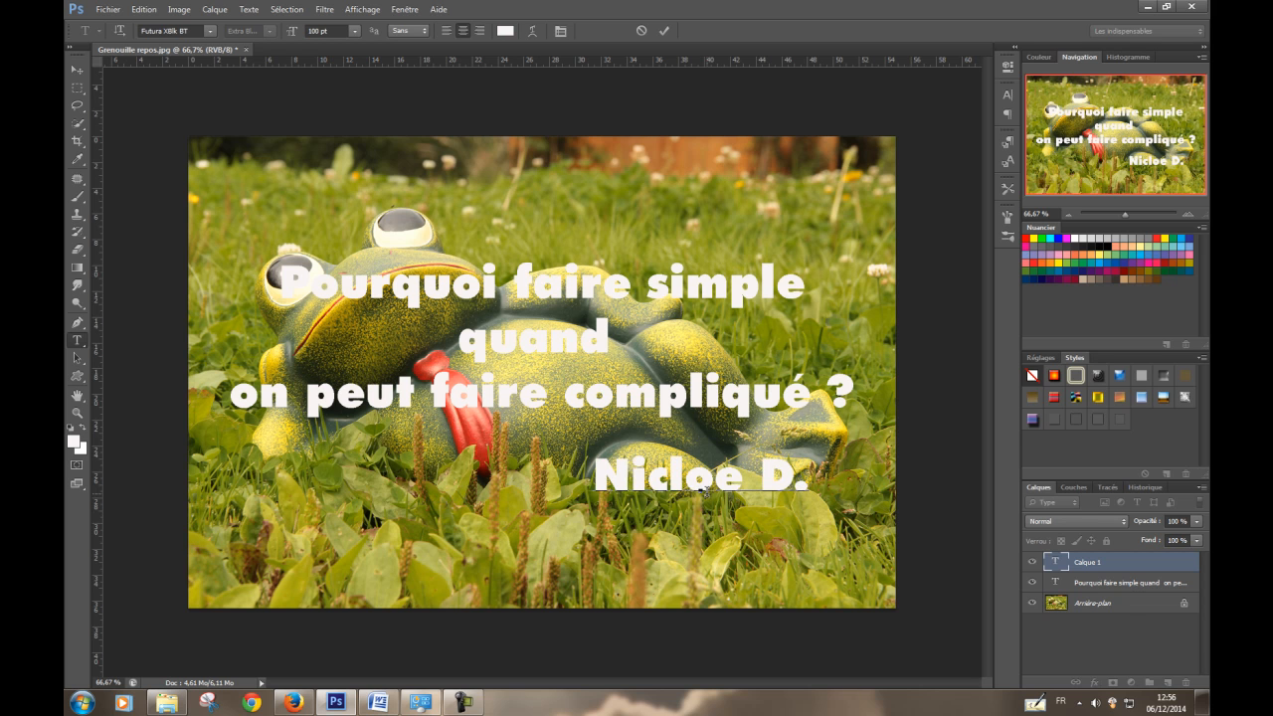
{"action": "key", "text": "BackSpace"}
{"action": "key", "text": "BackSpace"}
{"action": "key", "text": "BackSpace"}
{"action": "key", "text": "BackSpace"}
{"action": "key", "text": "BackSpace"}
{"action": "key", "text": "BackSpace"}
{"action": "key", "text": "BackSpace"}
{"action": "key", "text": "BackSpace"}
{"action": "key", "text": "BackSpace"}
{"action": "type", "text": "Nicole D."}
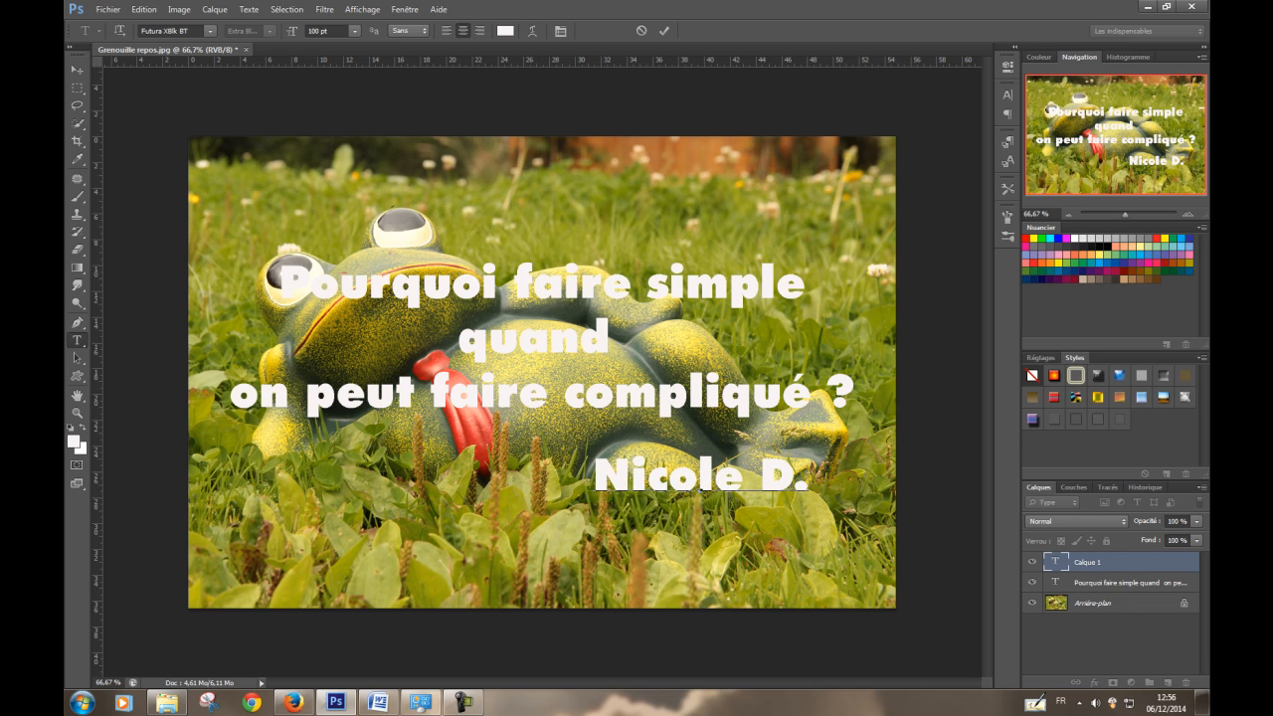
Step: Scale the author's name down to about 69% and place it lower, aligned with the end of the quote
{"action": "left_click", "coordinate": [77, 71]}
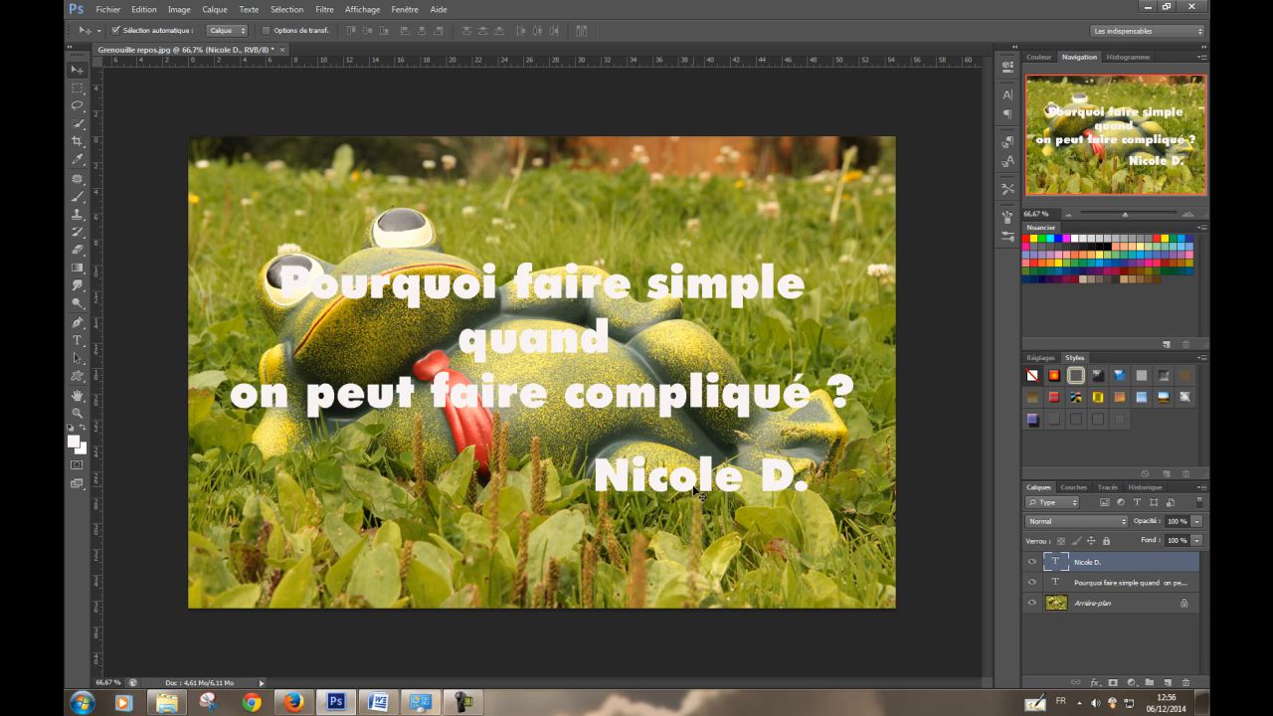
{"action": "key", "text": "ctrl+t"}
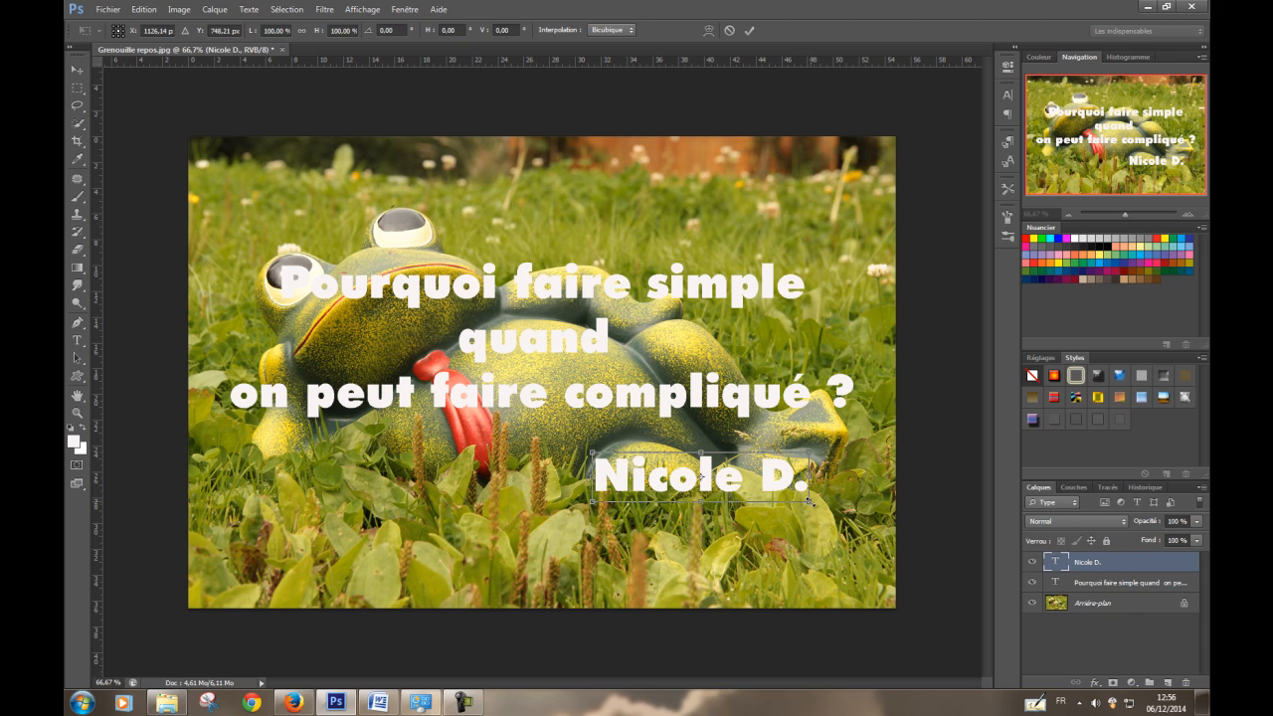
{"action": "left_click_drag", "start_coordinate": [811, 503], "coordinate": [740, 470]}
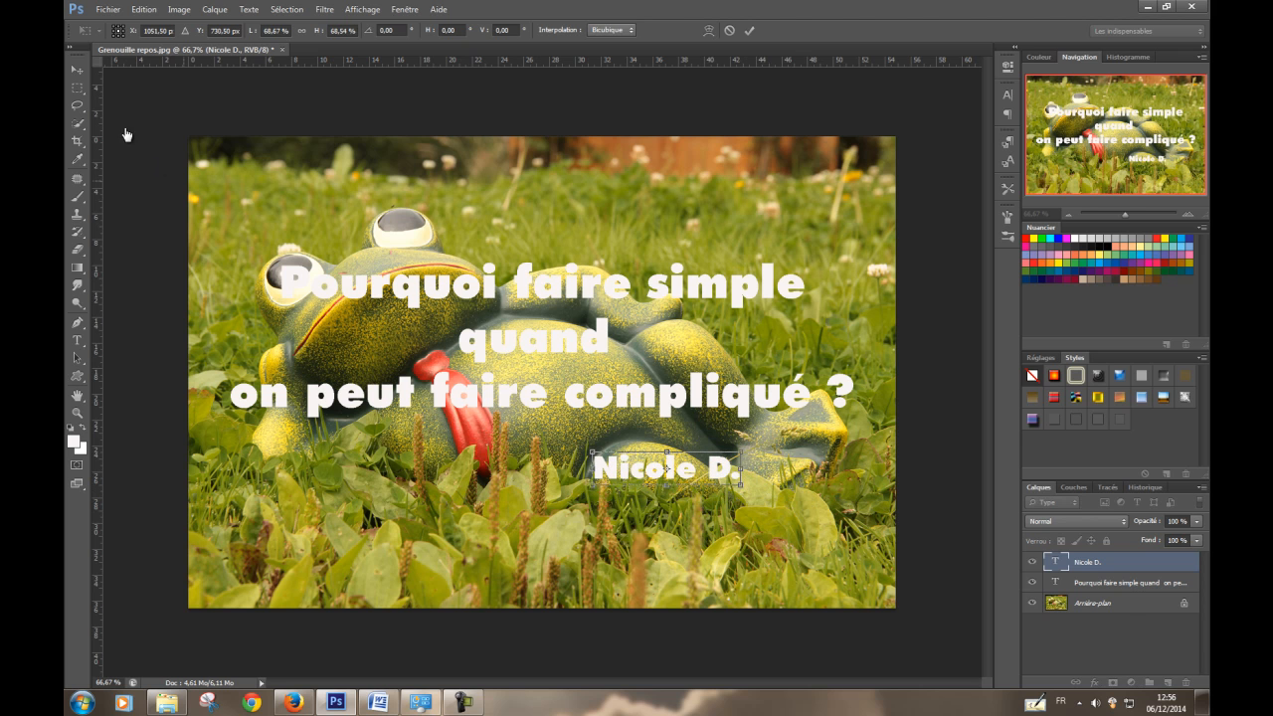
{"action": "left_click", "coordinate": [79, 70]}
{"action": "left_click_drag", "start_coordinate": [654, 476], "coordinate": [768, 514]}
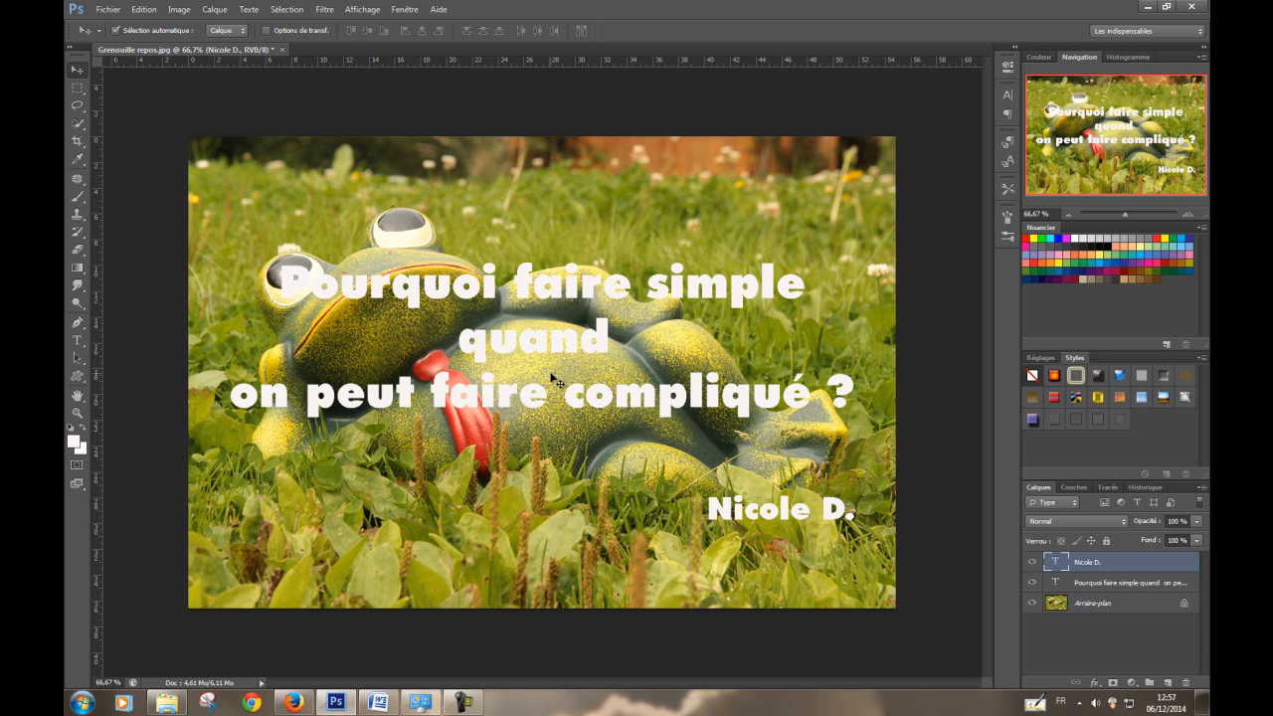
Step: Rasterize the author's name and quote text layers and merge them into one layer
{"action": "left_click", "coordinate": [1128, 587], "text": "shift"}
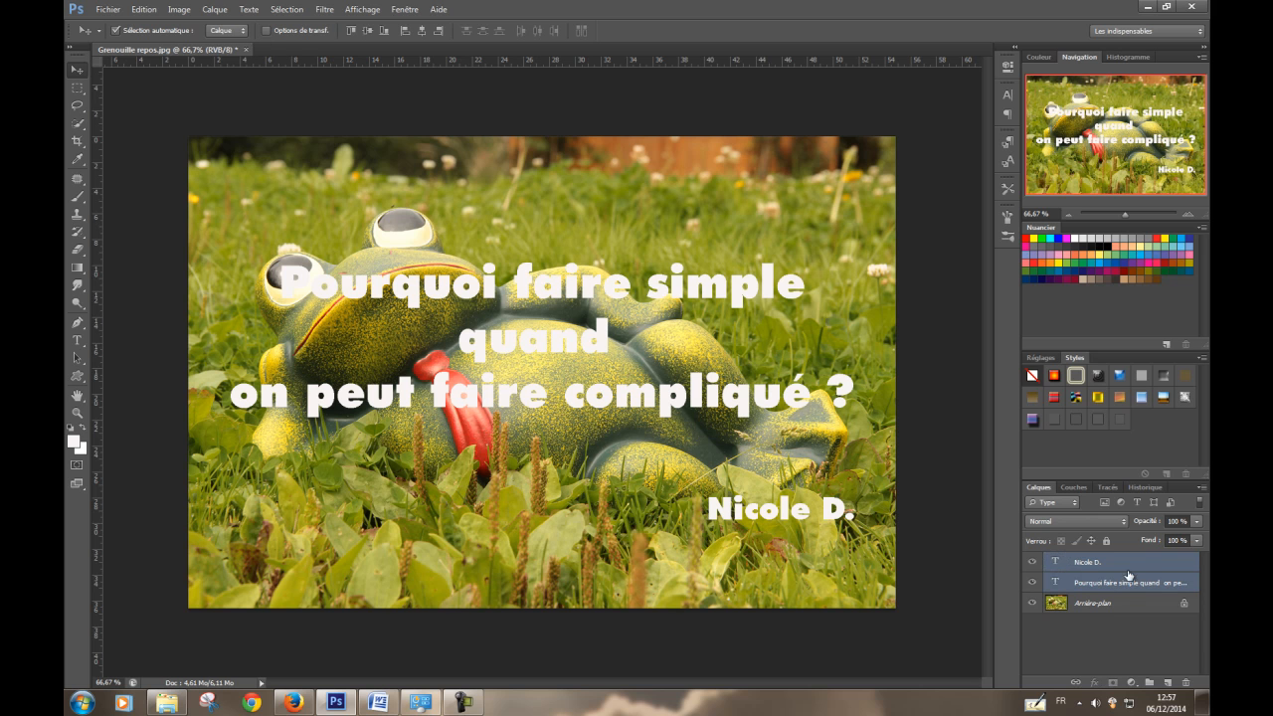
{"action": "right_click", "coordinate": [1127, 565]}
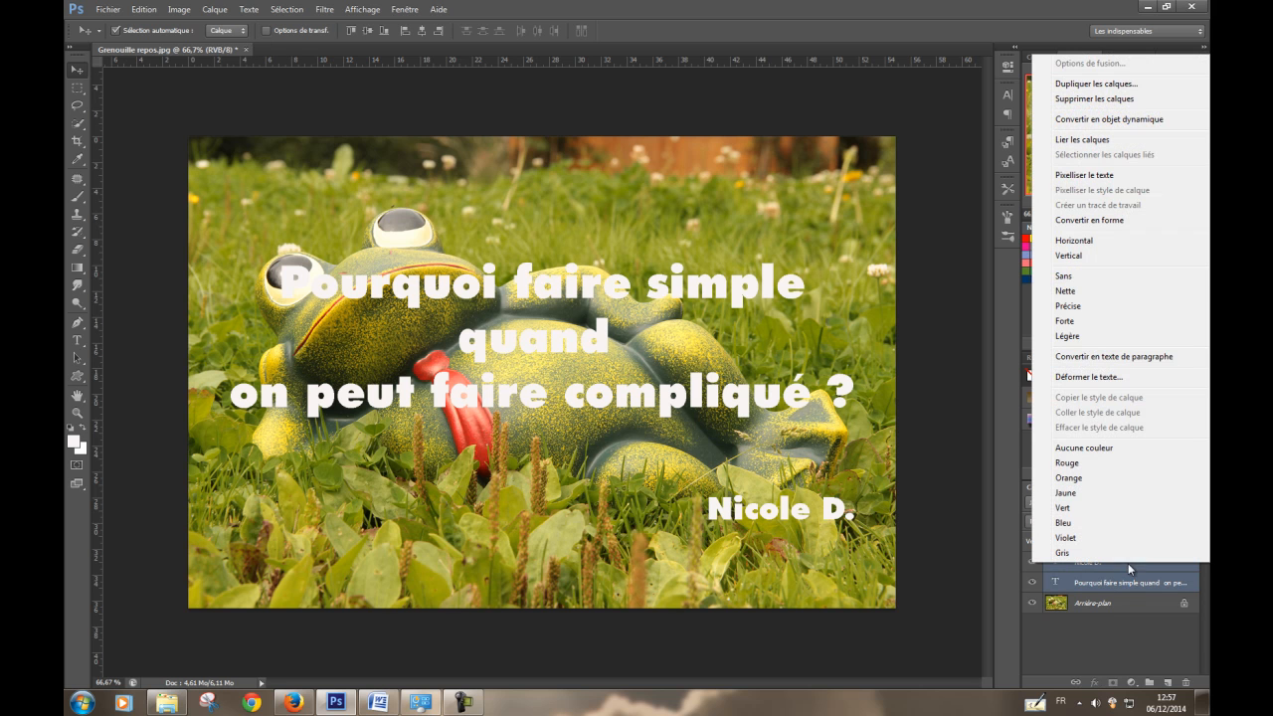
{"action": "left_click", "coordinate": [1098, 176]}
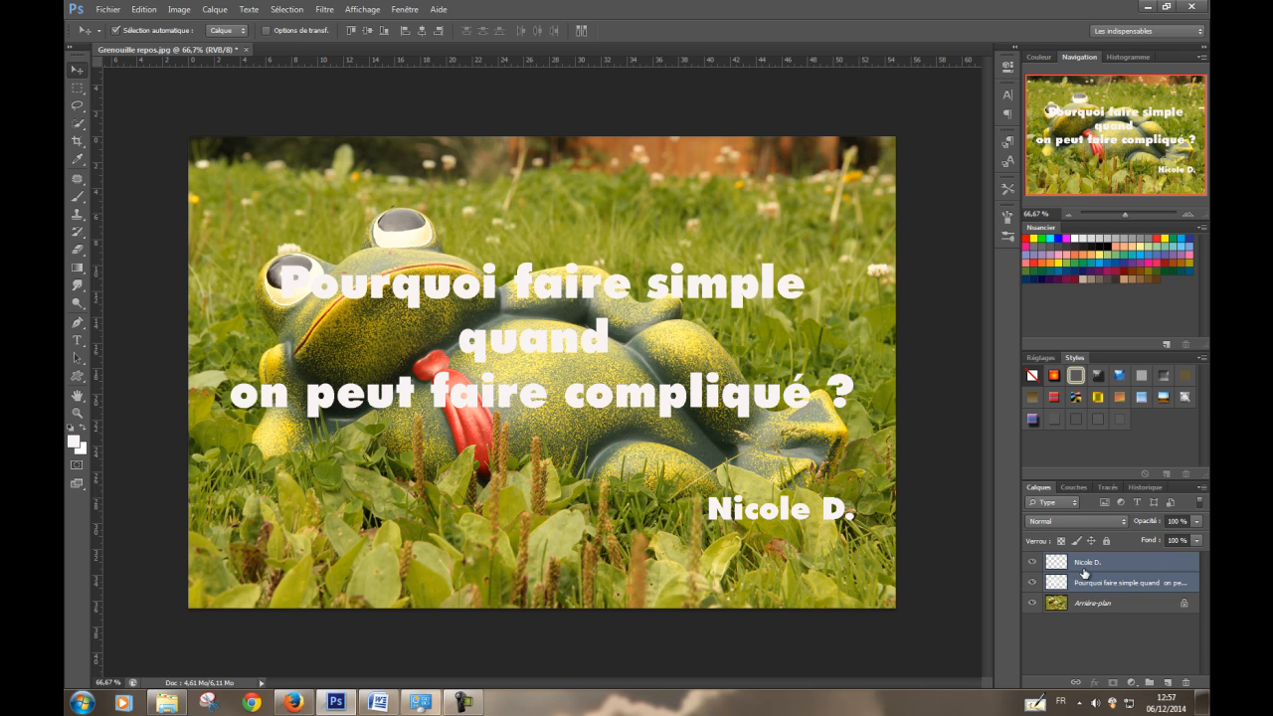
{"action": "right_click", "coordinate": [1129, 579]}
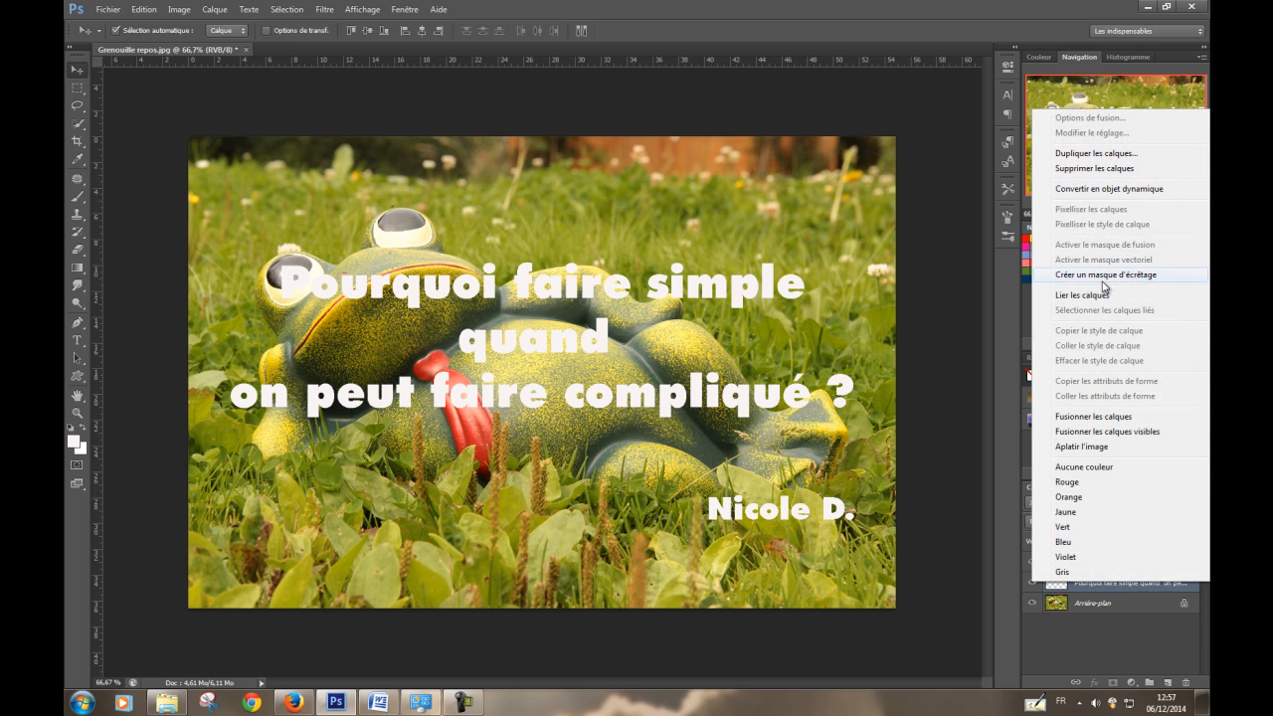
{"action": "left_click", "coordinate": [1089, 416]}
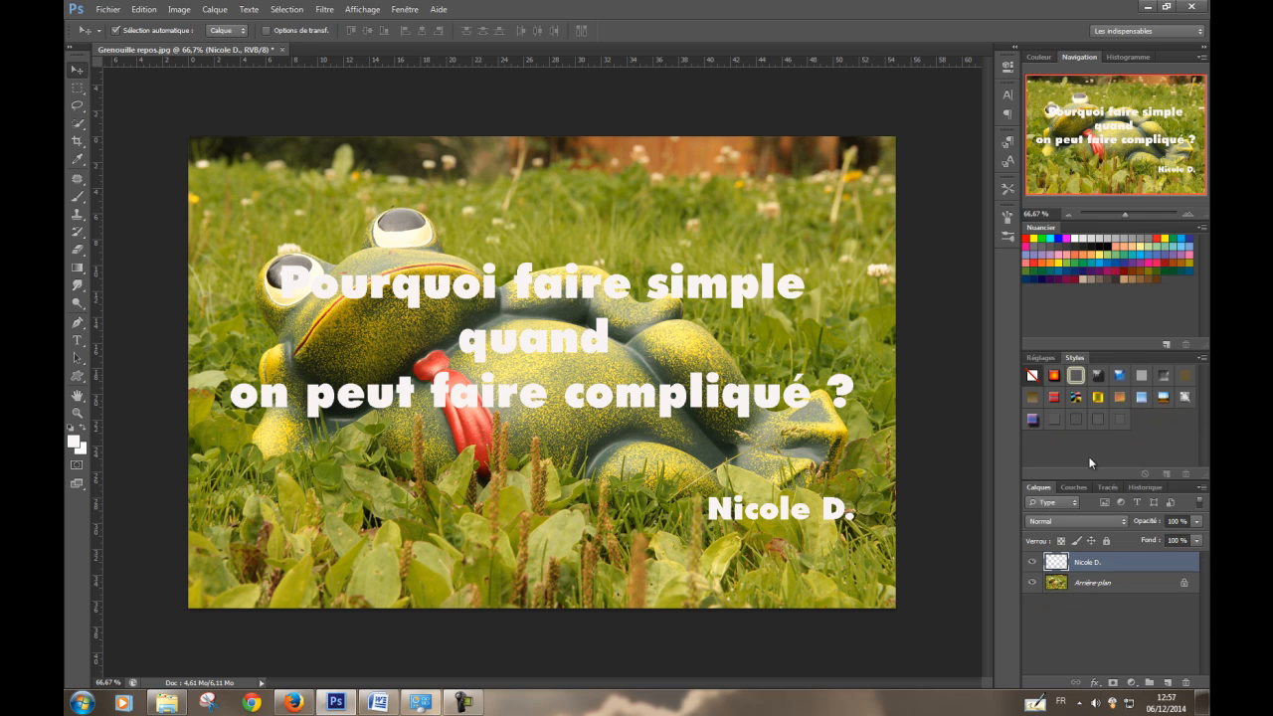
Step: Rename the merged text layer as Citation
{"action": "double_click", "coordinate": [1086, 562]}
{"action": "type", "text": "Cl"}
{"action": "type", "text": "ta"}
{"action": "type", "text": "tion"}
{"action": "key", "text": "Return"}
Step: Apply the Bevel & Emboss and Stroke layer styles to the Citation layer
{"action": "double_click", "coordinate": [1117, 565]}
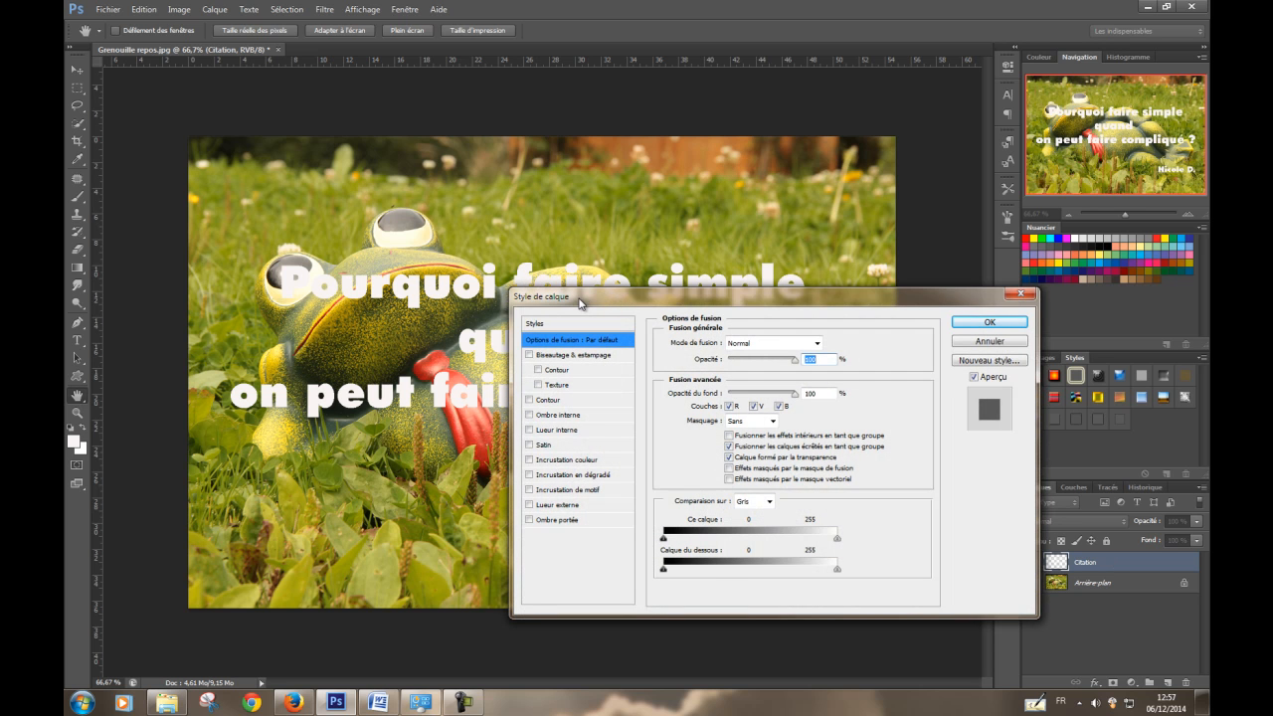
{"action": "left_click", "coordinate": [529, 356]}
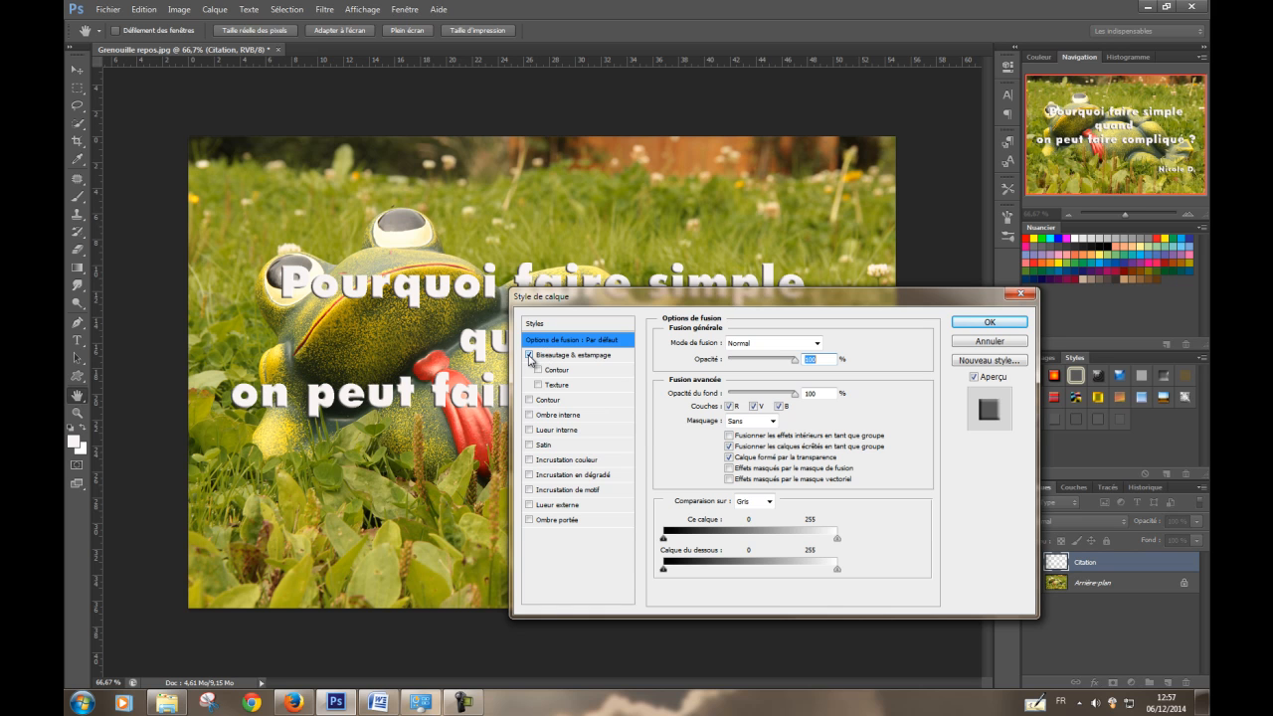
{"action": "left_click", "coordinate": [529, 400]}
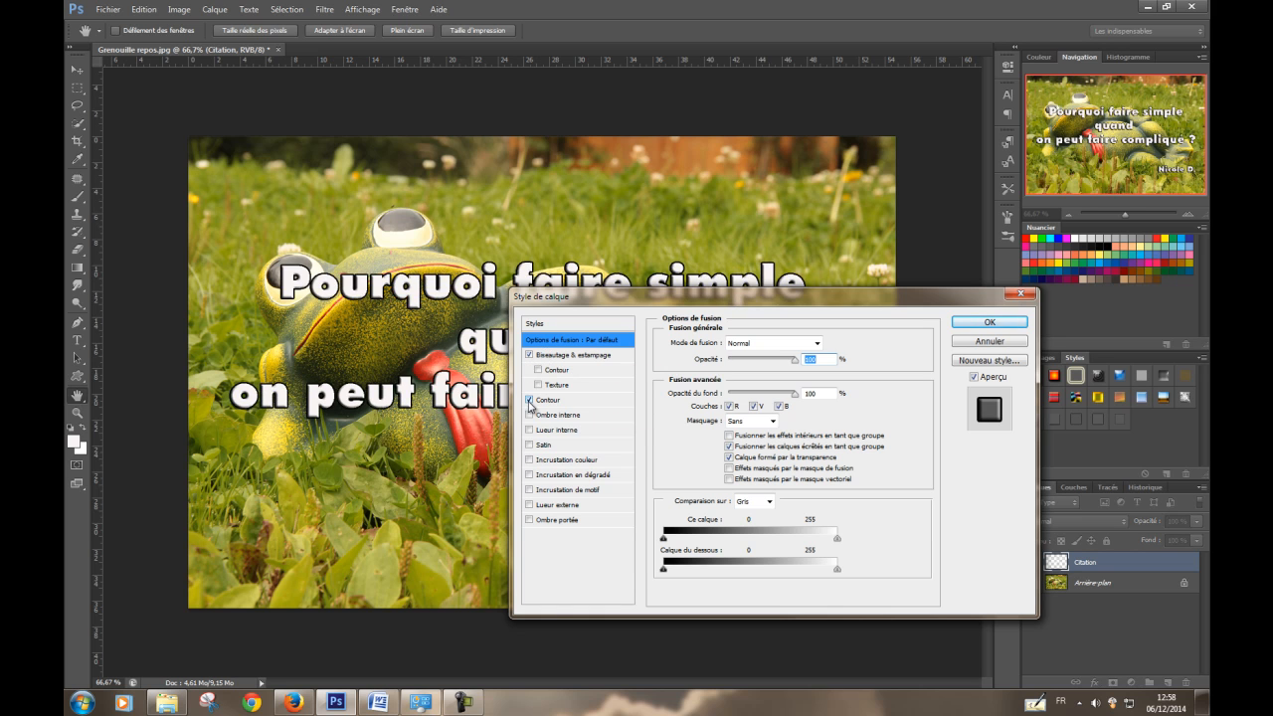
{"action": "left_click", "coordinate": [981, 323]}
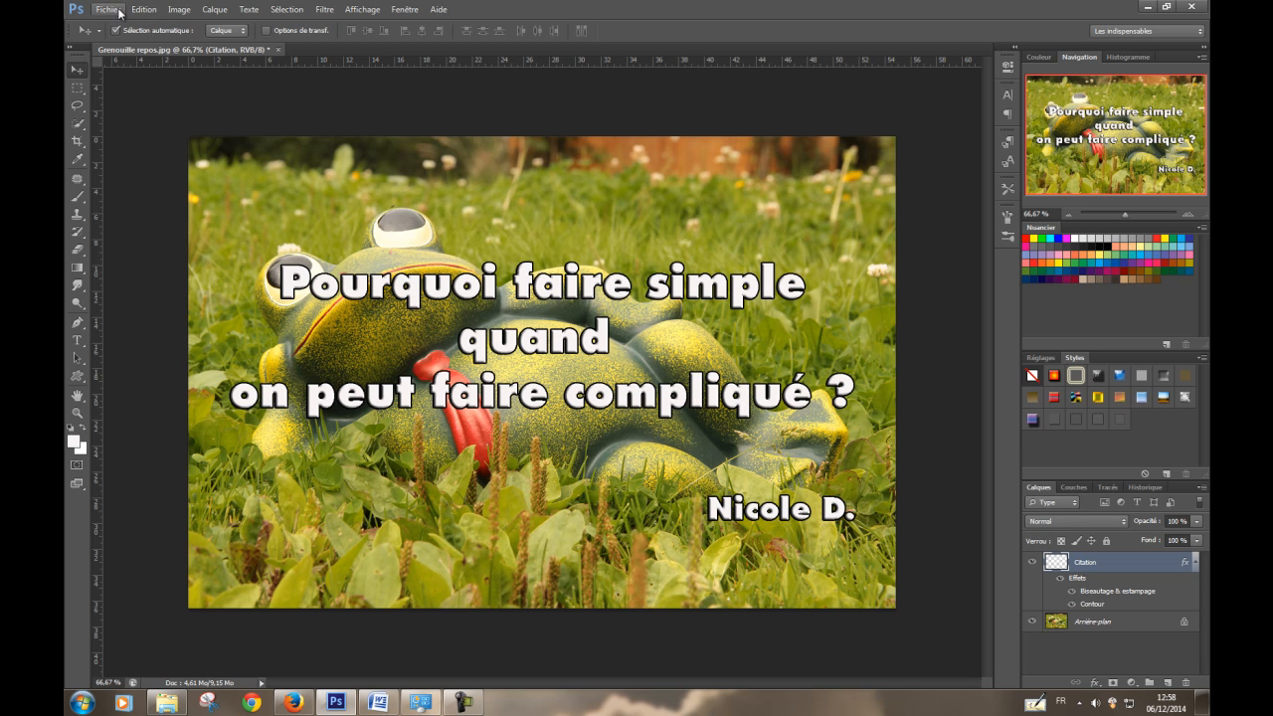
Step: Set up a Save for Web export of the image as a JPEG scaled to 50 percent
{"action": "left_click", "coordinate": [179, 9]}
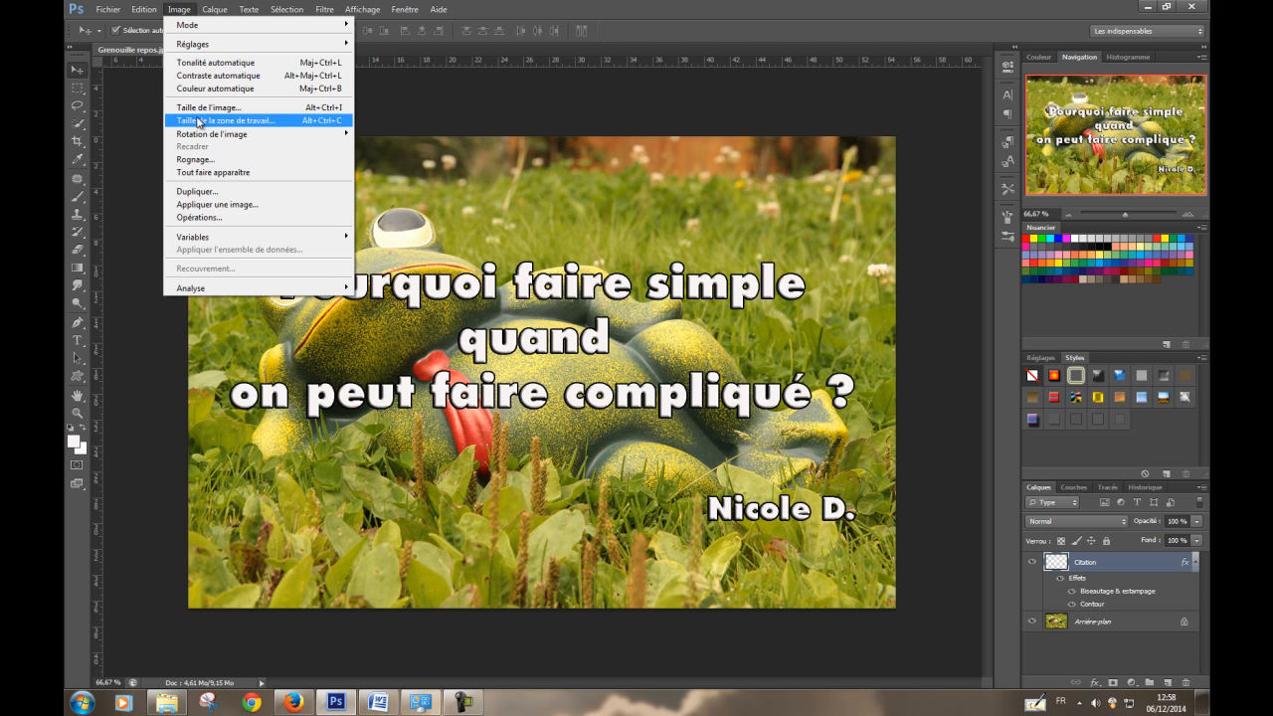
{"action": "left_click", "coordinate": [107, 9]}
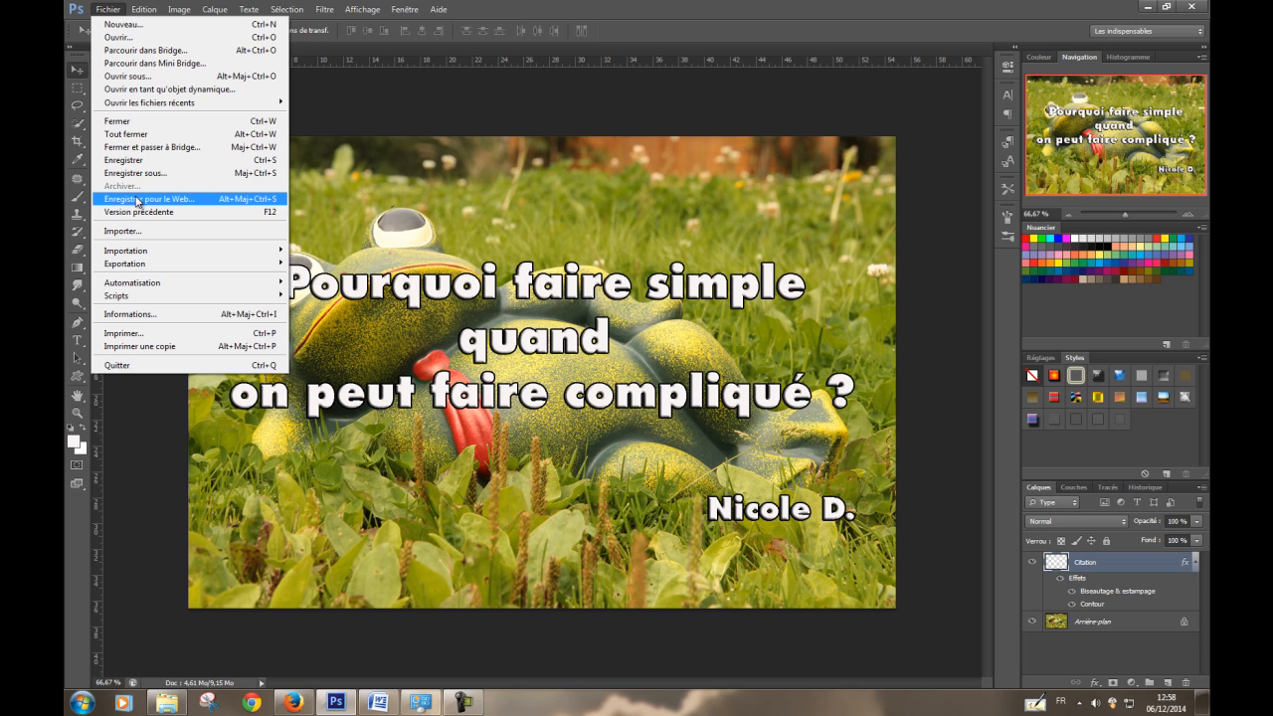
{"action": "left_click", "coordinate": [136, 200]}
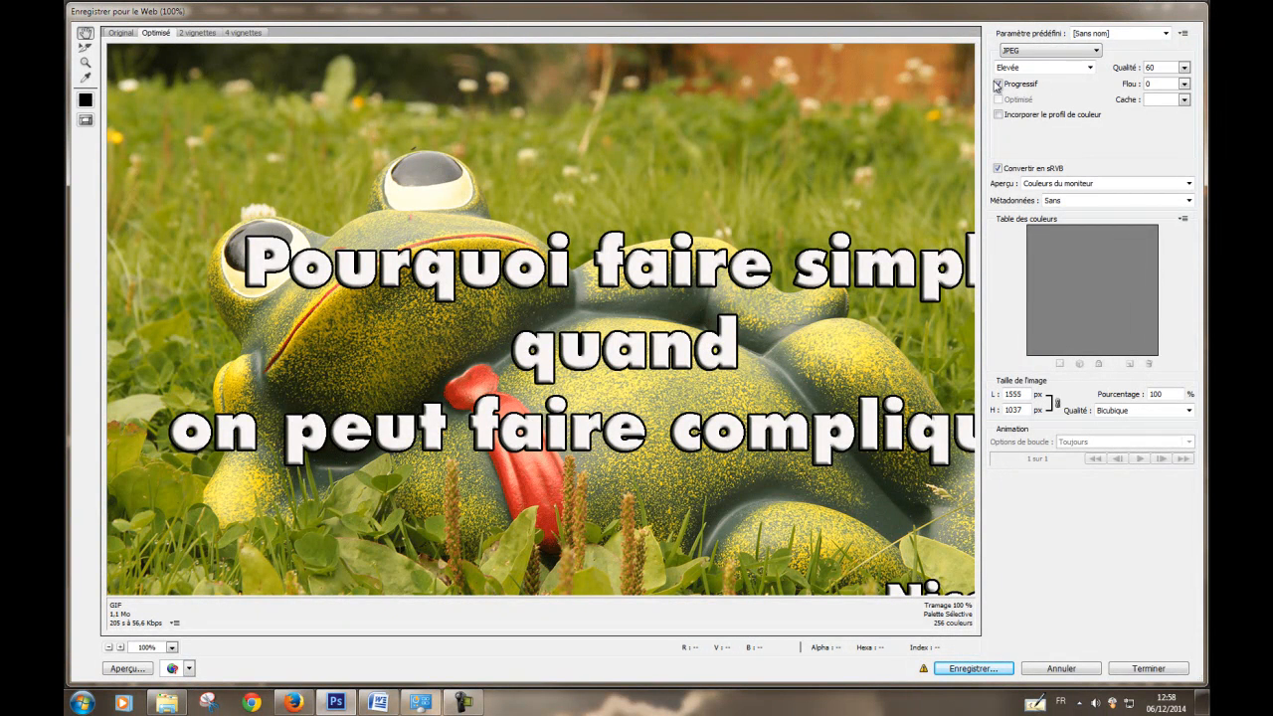
{"action": "double_click", "coordinate": [1024, 396]}
{"action": "key", "text": "Tab"}
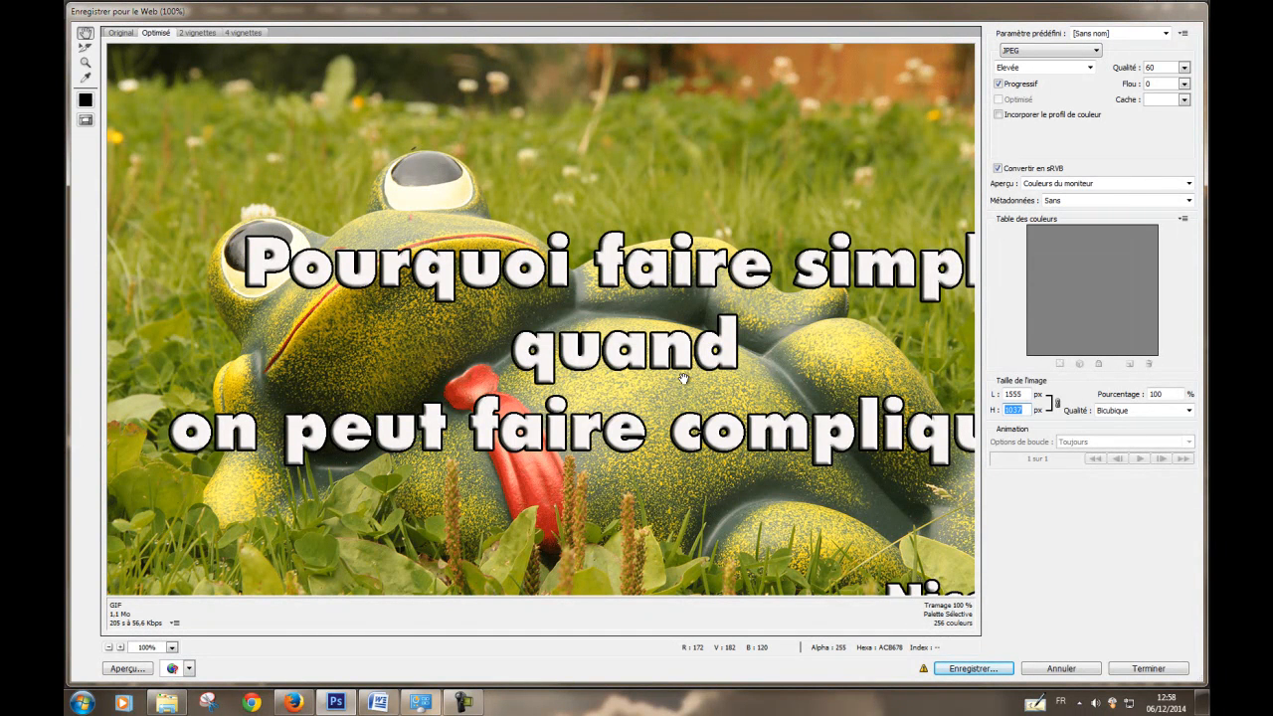
{"action": "left_click_drag", "start_coordinate": [1170, 393], "coordinate": [1149, 394]}
{"action": "type", "text": "50"}
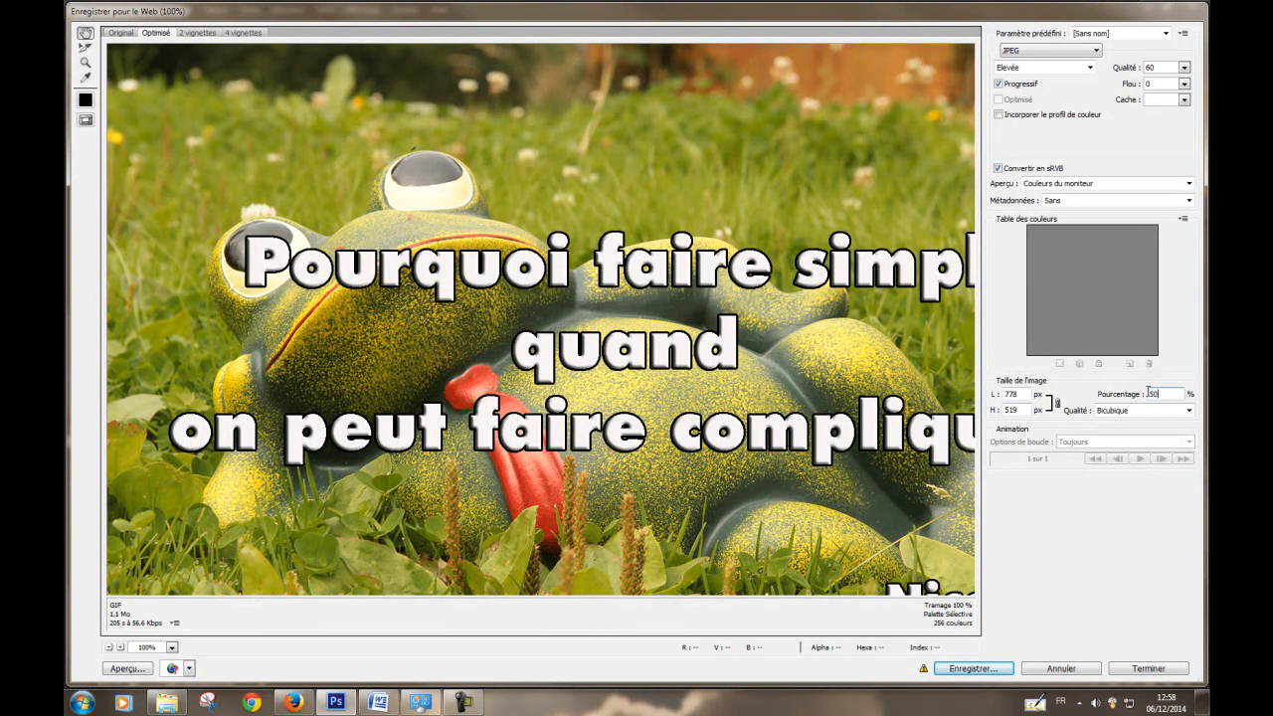
Step: Save the optimized copy as Grenouille-repos_pour_FB.jpg in the Mes tuto pour mon blog folder
{"action": "left_click", "coordinate": [984, 668]}
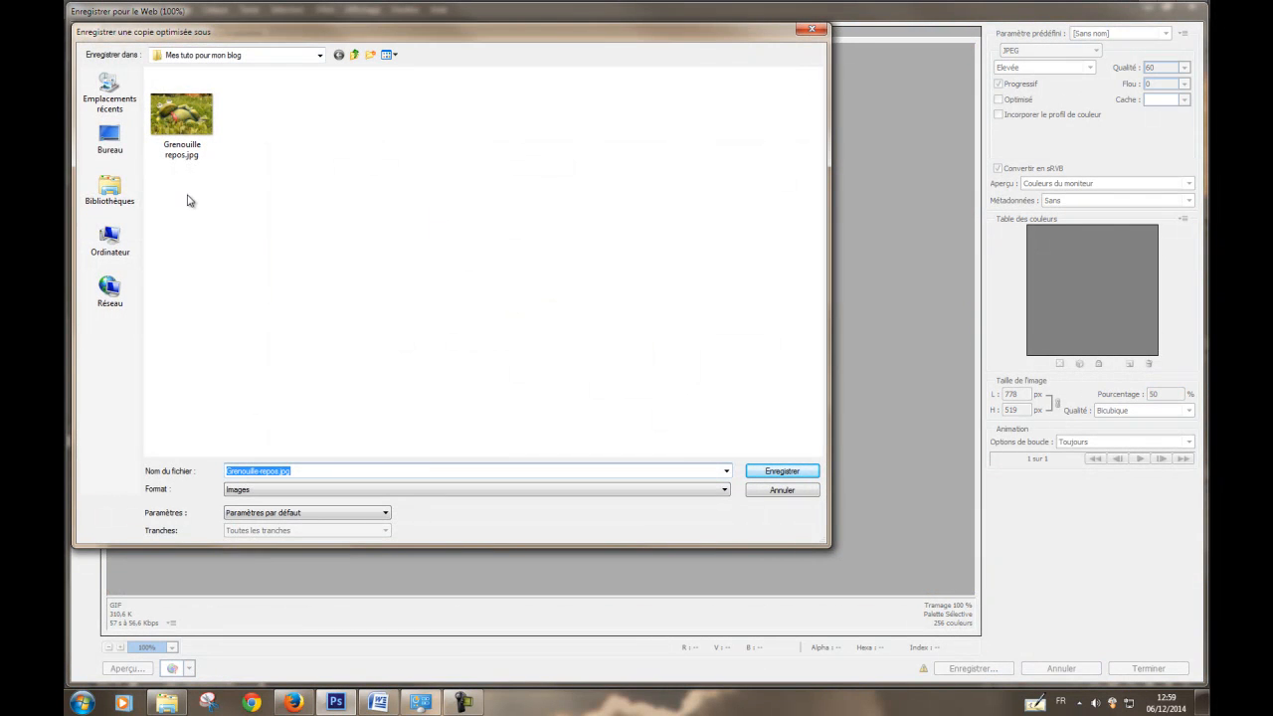
{"action": "left_click", "coordinate": [280, 472]}
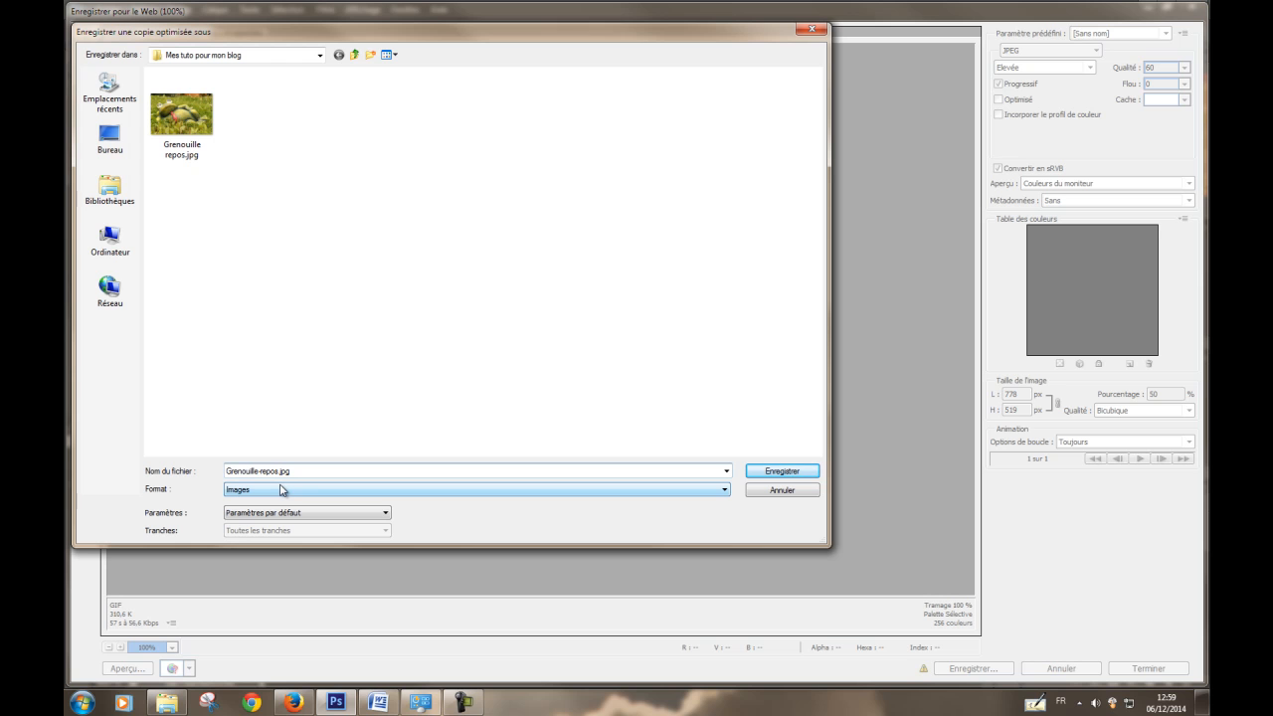
{"action": "type", "text": "_pour_FB"}
{"action": "left_click", "coordinate": [782, 471]}
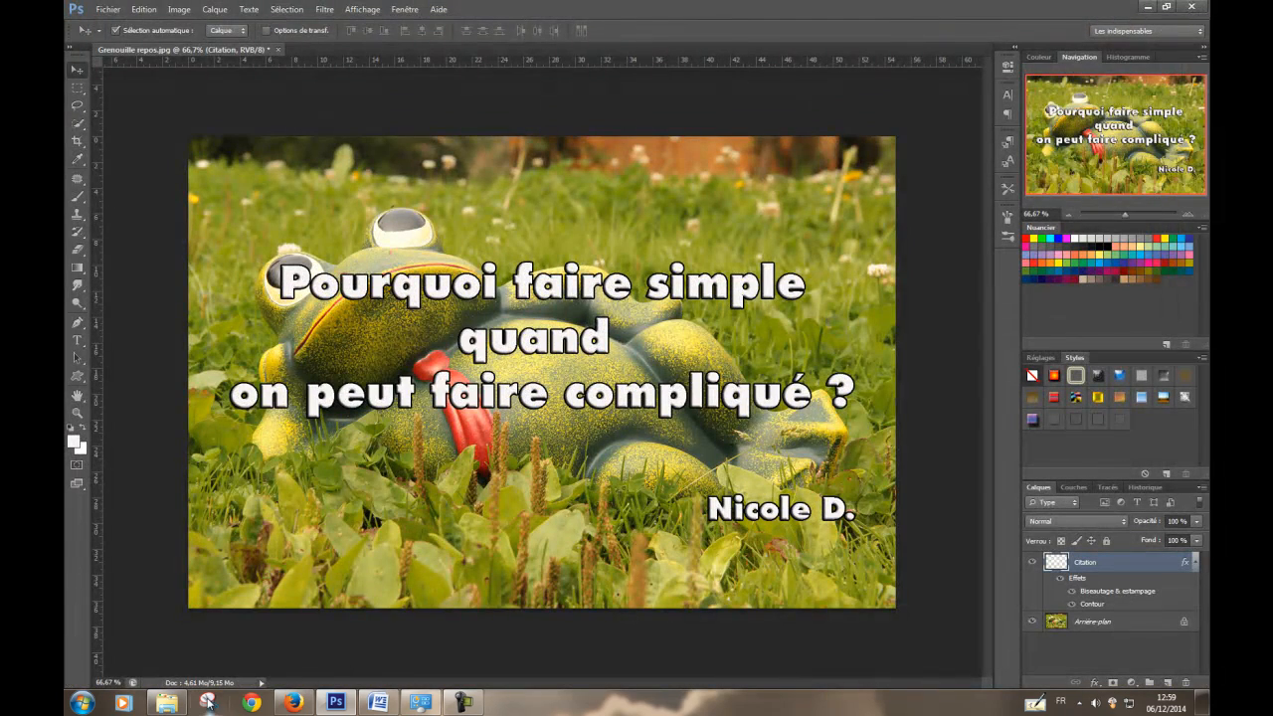
Step: Switch to Windows Explorer and select Grenouille-repos_pour_FB.jpg to check the exported file's dimensions and size
{"action": "left_click", "coordinate": [167, 702]}
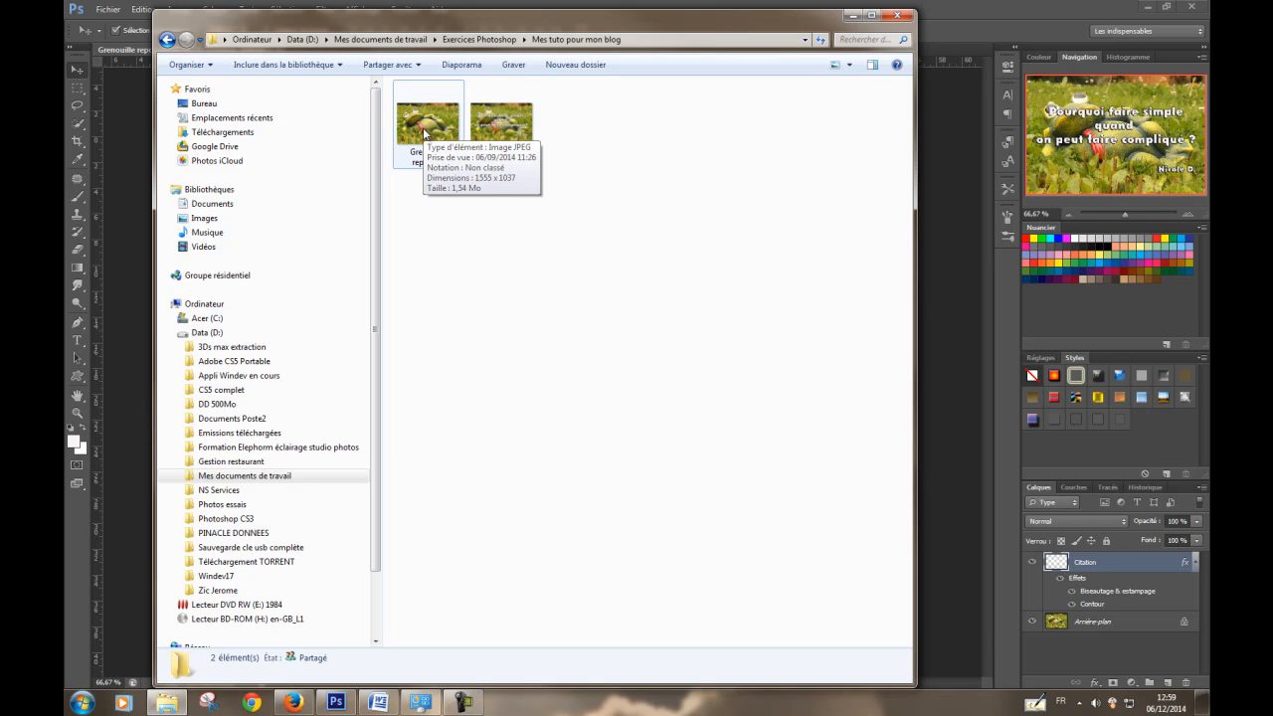
{"action": "left_click", "coordinate": [497, 115]}
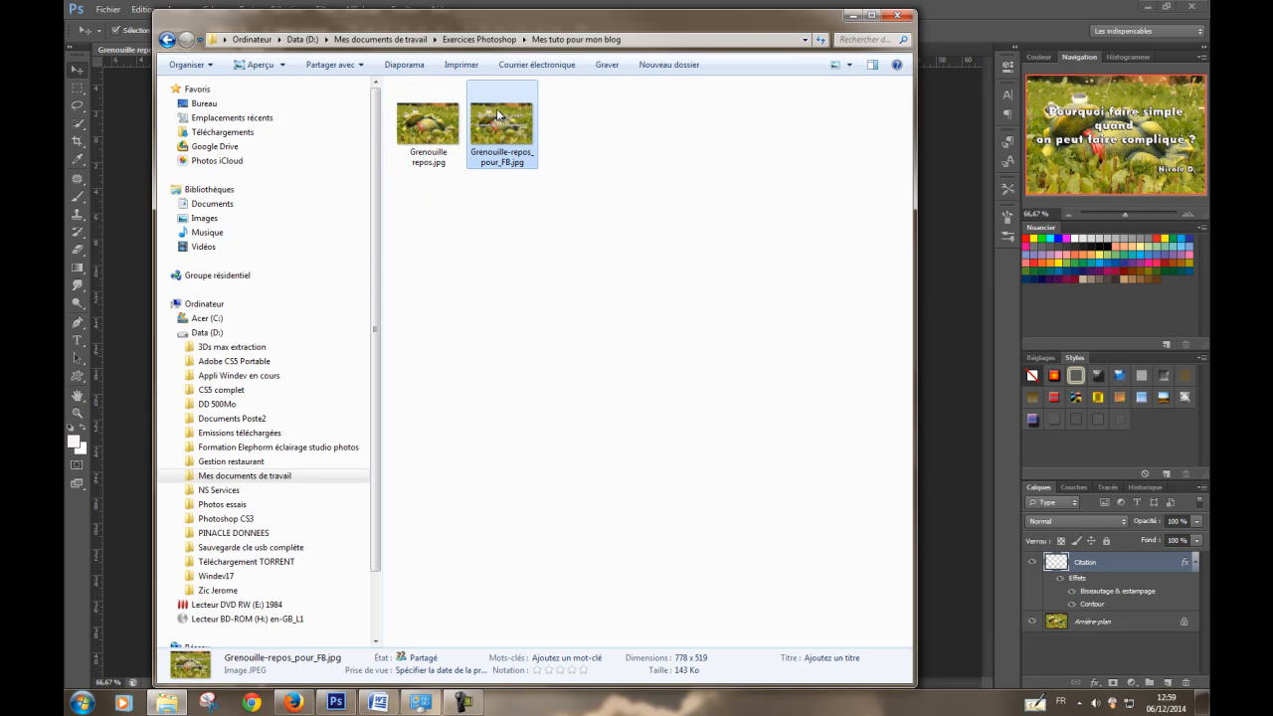